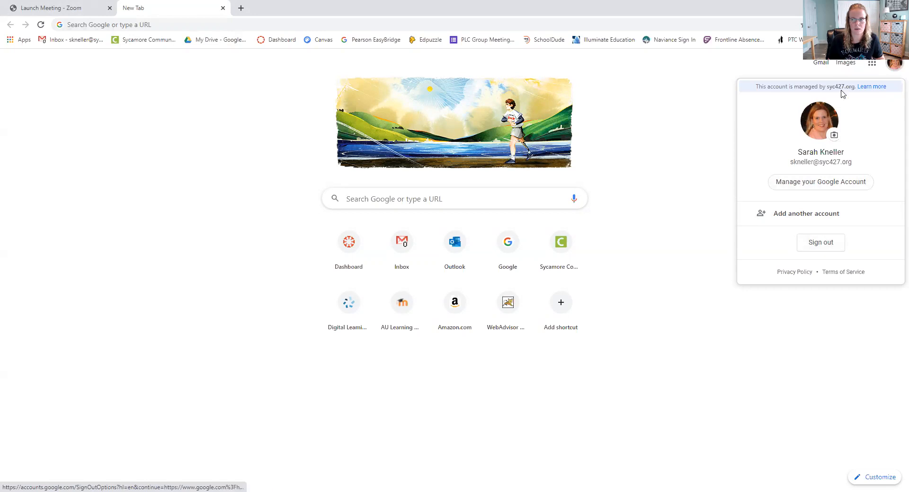
- Open Google Drive from the Google apps and create a new blank Google Sheets spreadsheet
{"action": "left_click", "coordinate": [812, 77]}
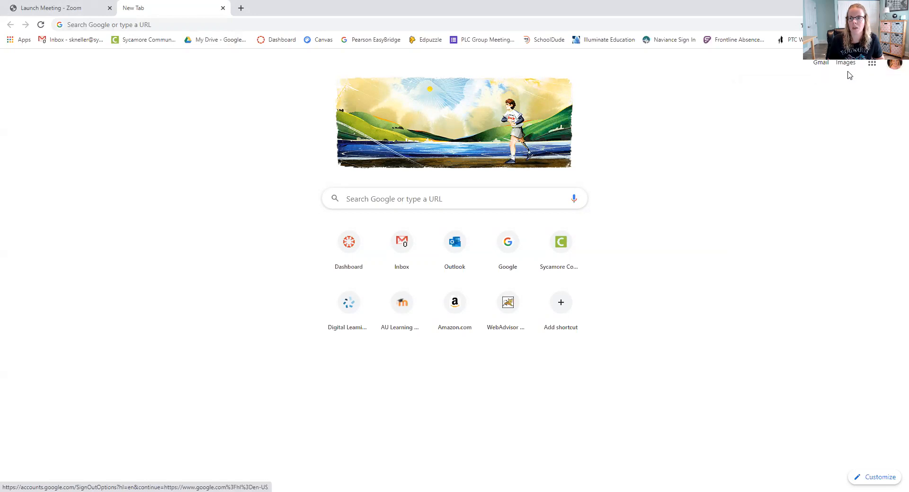
{"action": "left_click", "coordinate": [871, 65]}
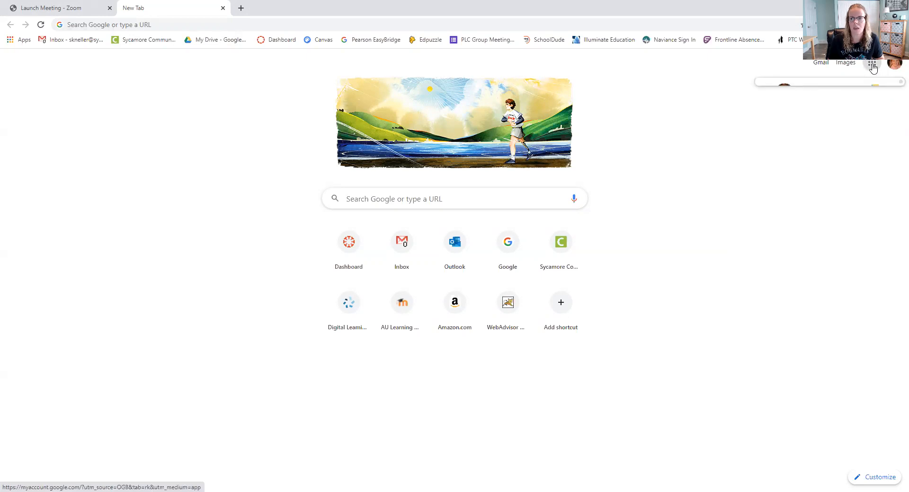
{"action": "left_click", "coordinate": [872, 67]}
{"action": "left_click", "coordinate": [872, 66]}
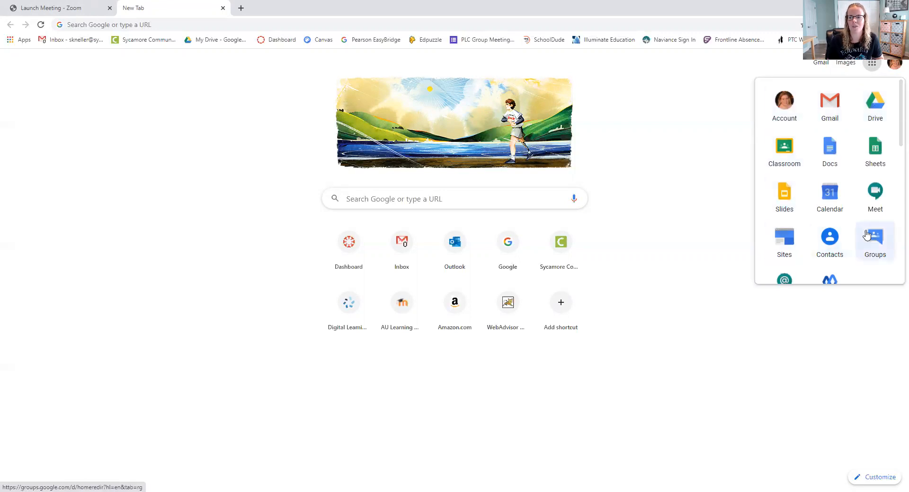
{"action": "left_click", "coordinate": [877, 103]}
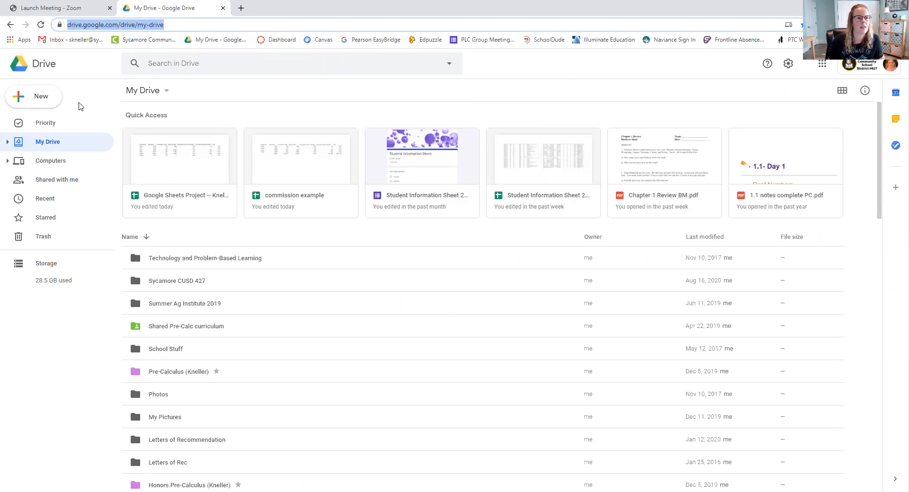
{"action": "left_click", "coordinate": [38, 101]}
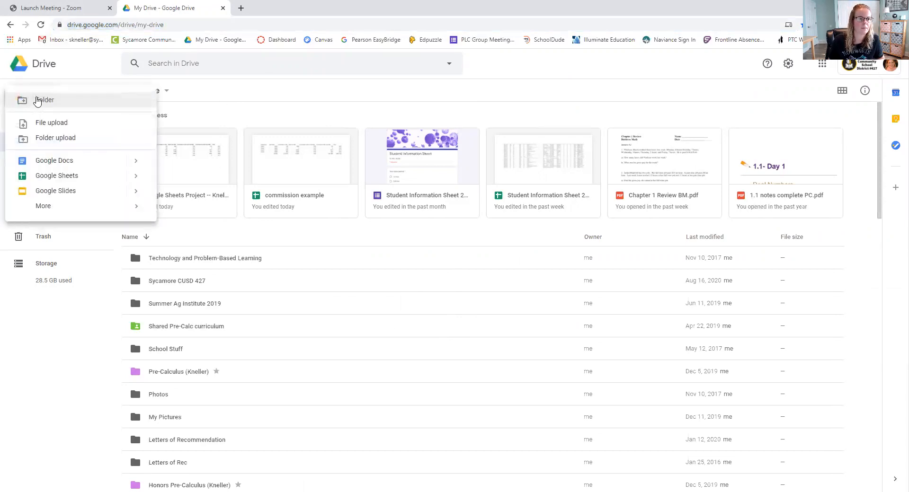
{"action": "left_click", "coordinate": [42, 179]}
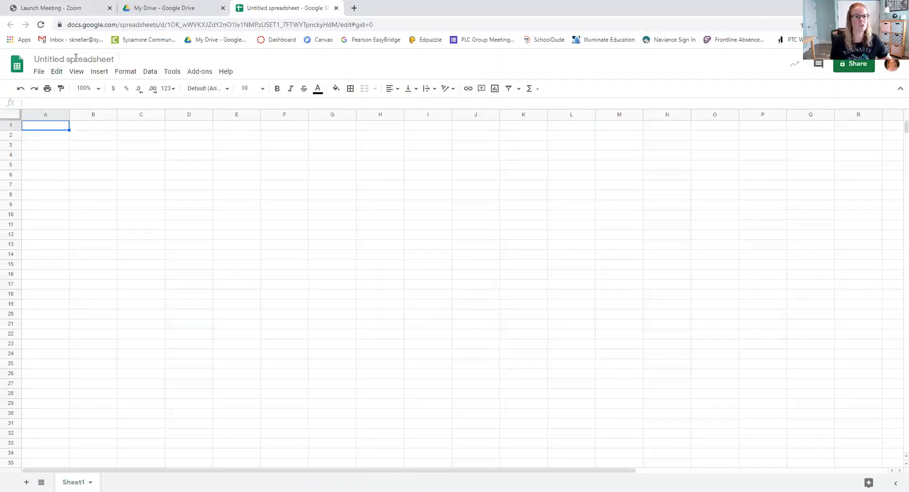
- Rename the spreadsheet as "Google Sheets Project -- " followed by the teacher's title and surname
{"action": "left_click", "coordinate": [76, 58]}
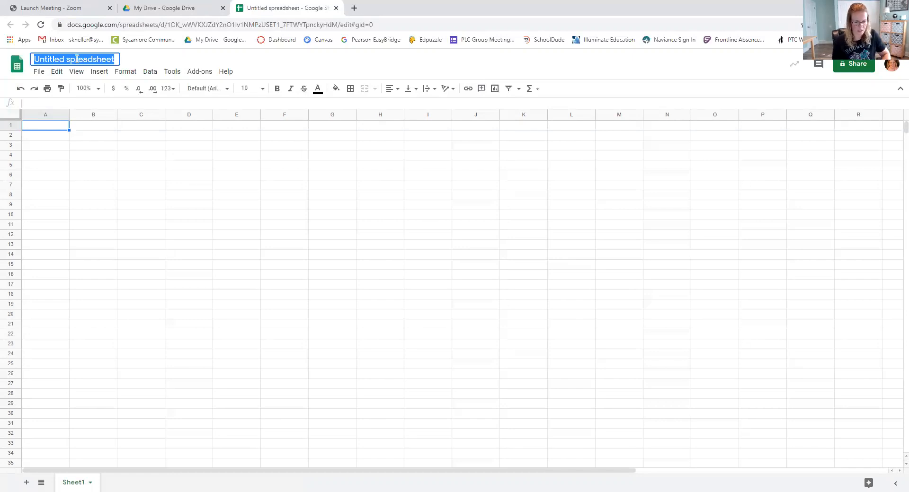
{"action": "type", "text": "Google "}
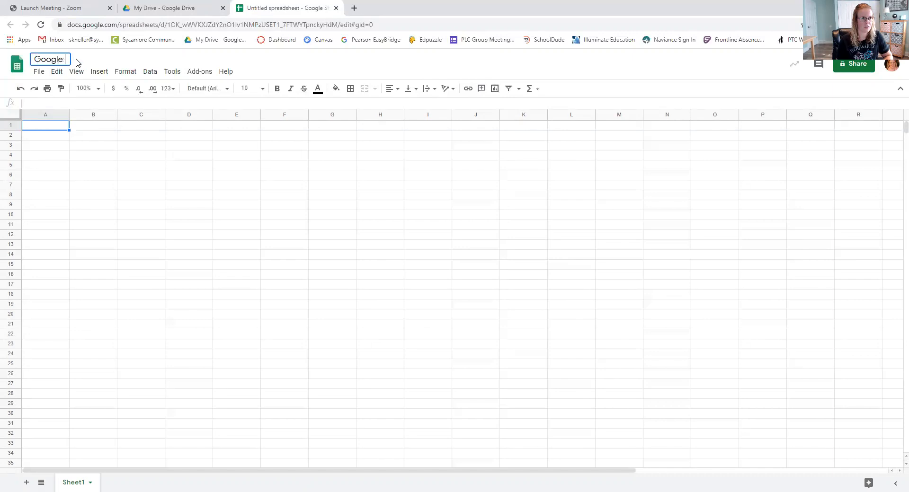
{"action": "type", "text": "Sheets Pro"}
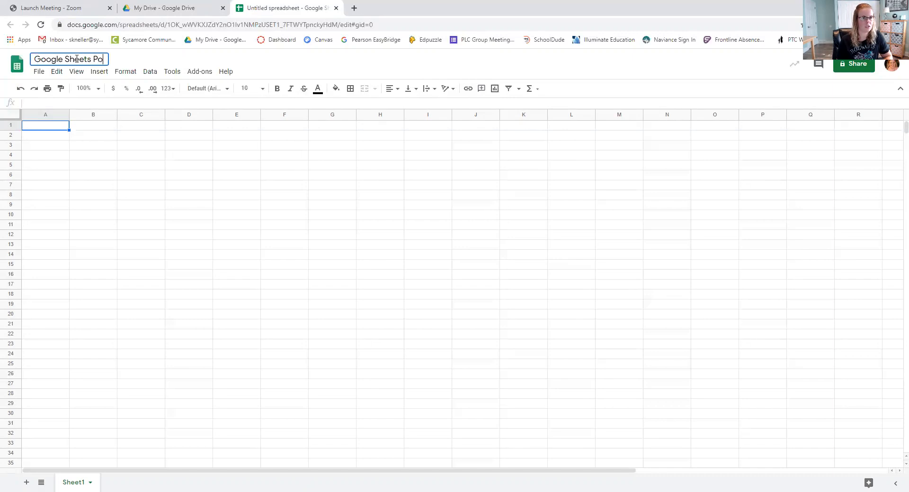
{"action": "type", "text": "ject "}
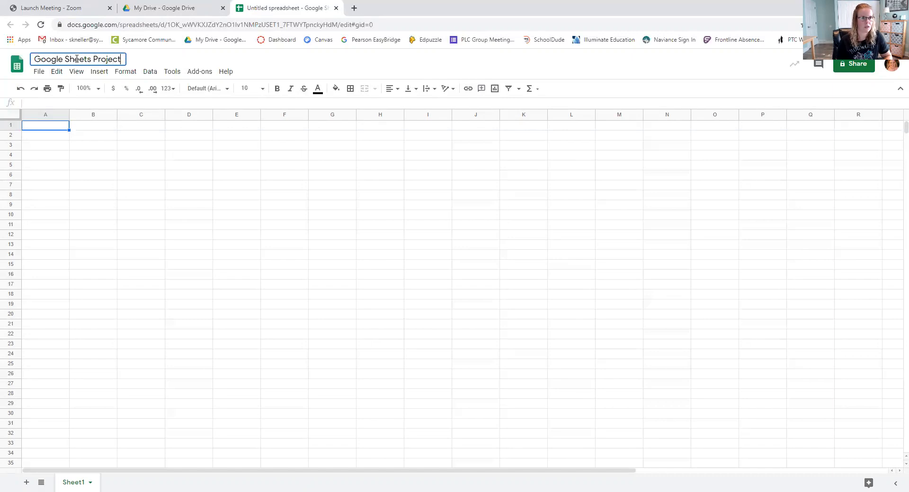
{"action": "type", "text": "-- "}
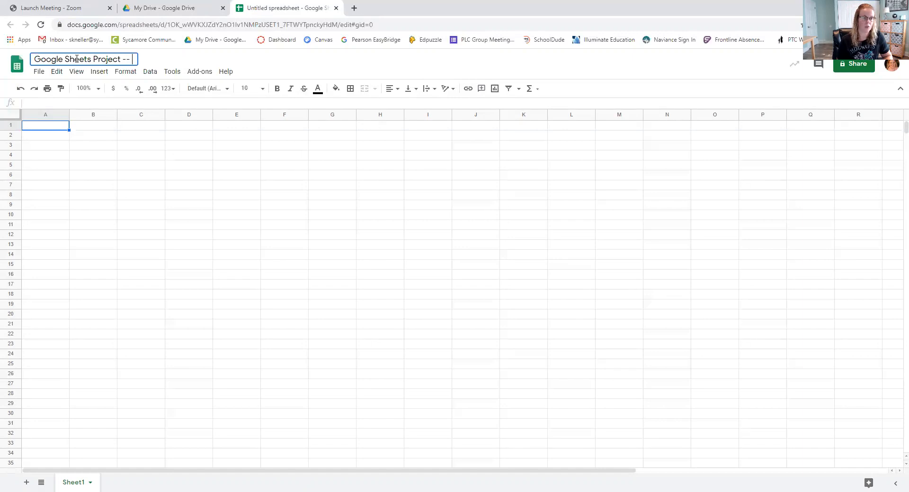
{"action": "type", "text": "Mrs. Kneller"}
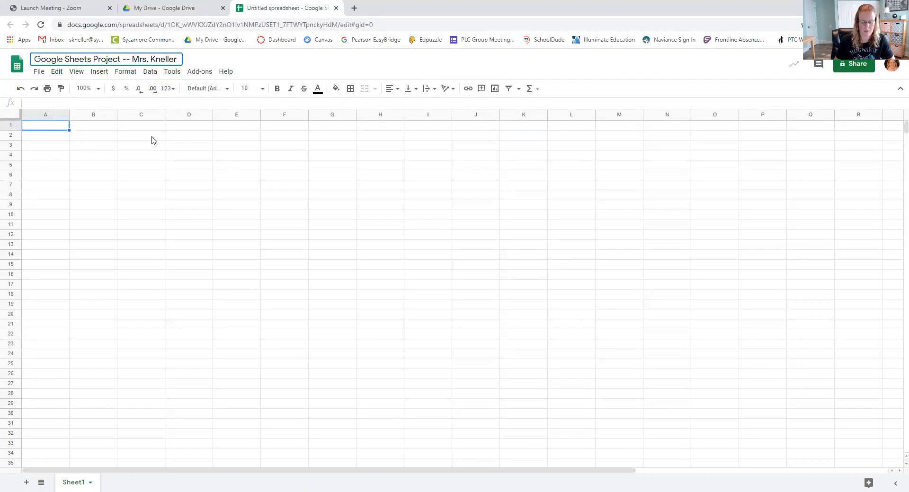
{"action": "key", "text": "Return"}
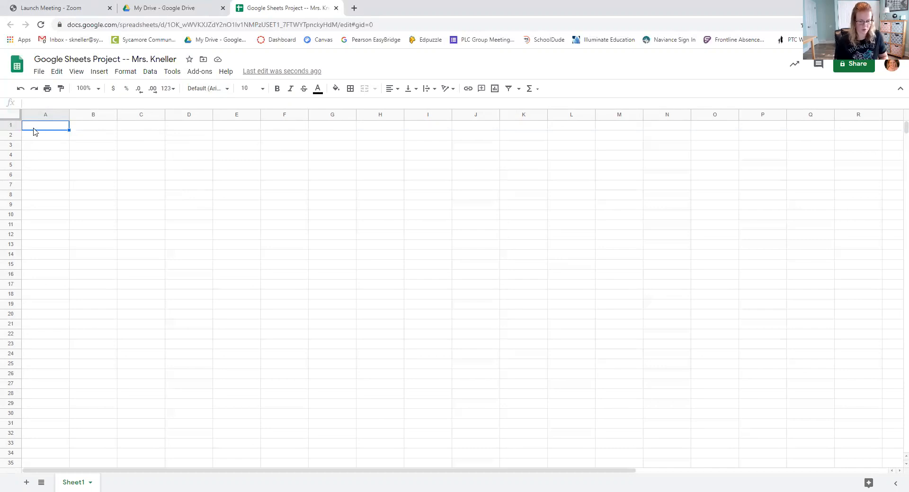
- Enter the header "Salesperson" in cell A1 and make it bold
{"action": "type", "text": "Sal"}
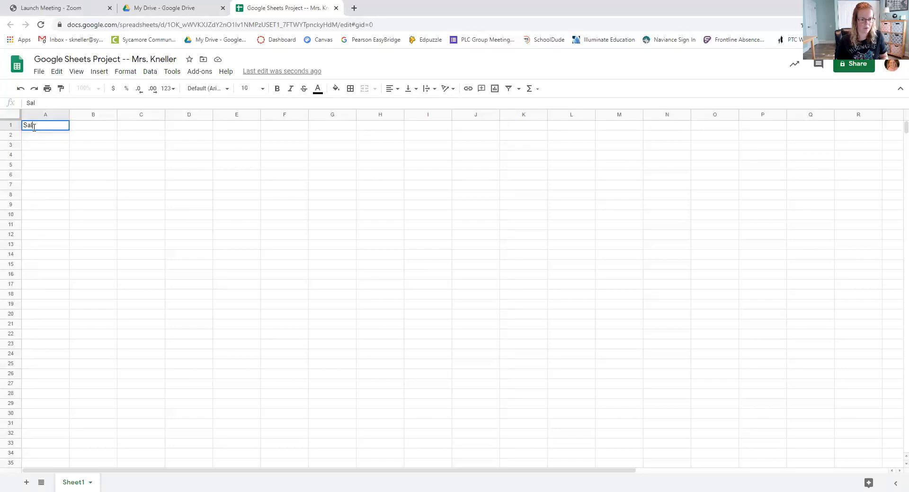
{"action": "type", "text": "es"}
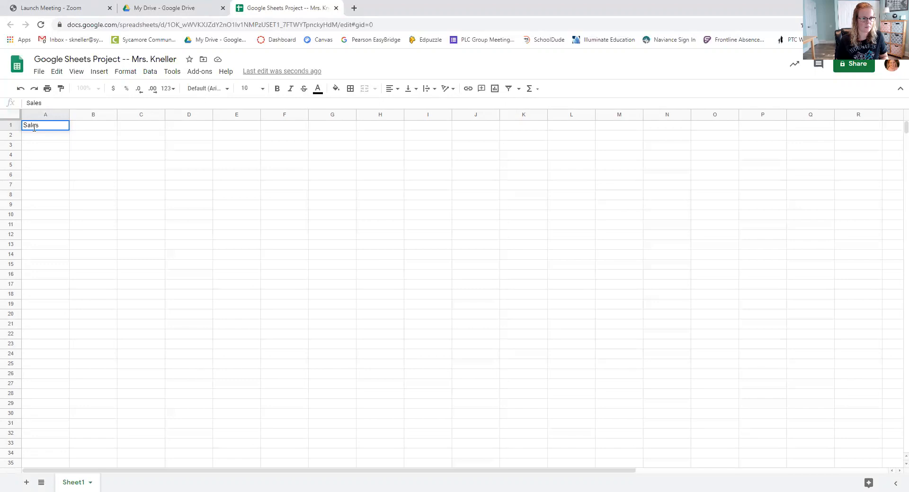
{"action": "type", "text": "person"}
{"action": "key", "text": "Return"}
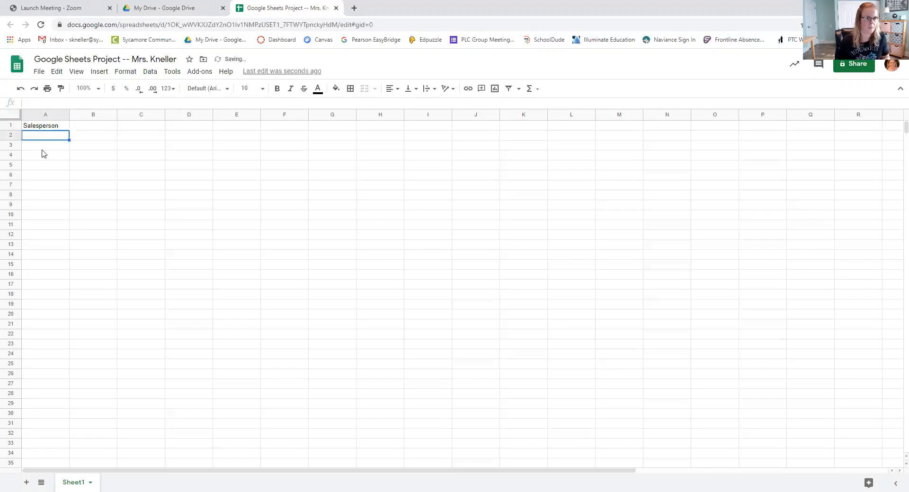
{"action": "left_click", "coordinate": [50, 127]}
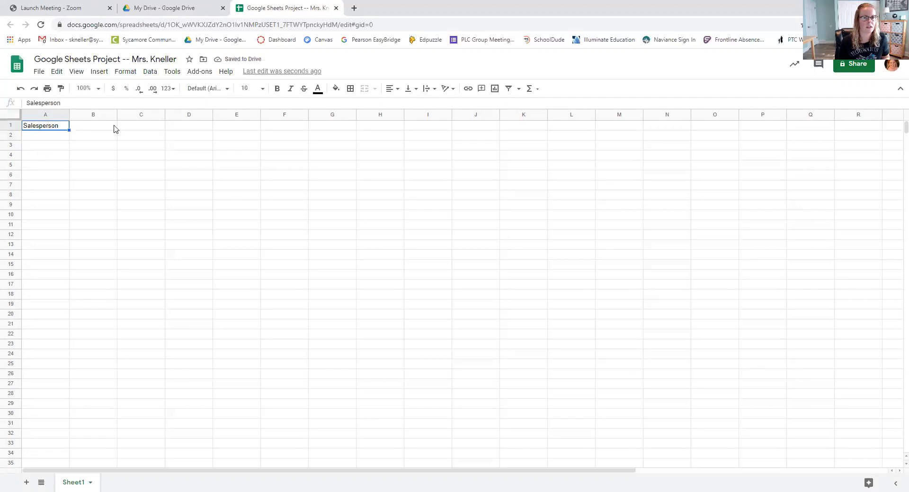
{"action": "left_click", "coordinate": [278, 90]}
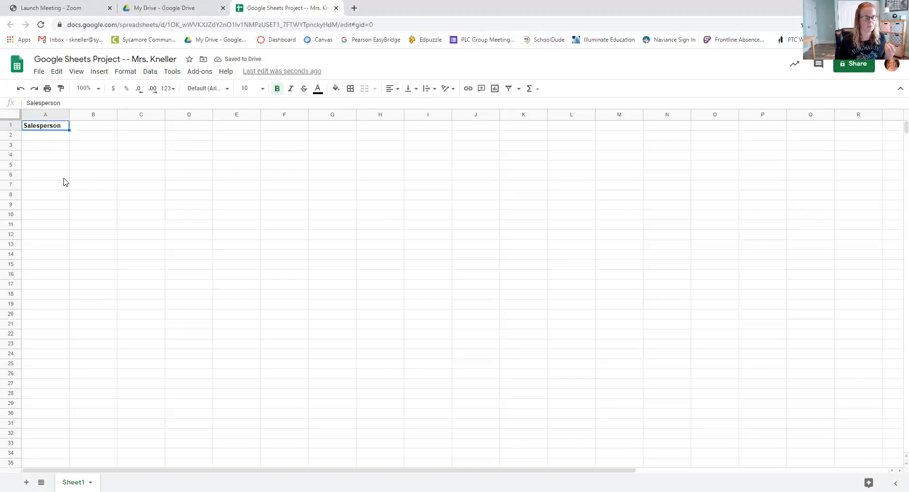
- Enter the four salespeople's surnames in cells A2 to A5, one per row, each starting with a capital letter
{"action": "left_click", "coordinate": [44, 136]}
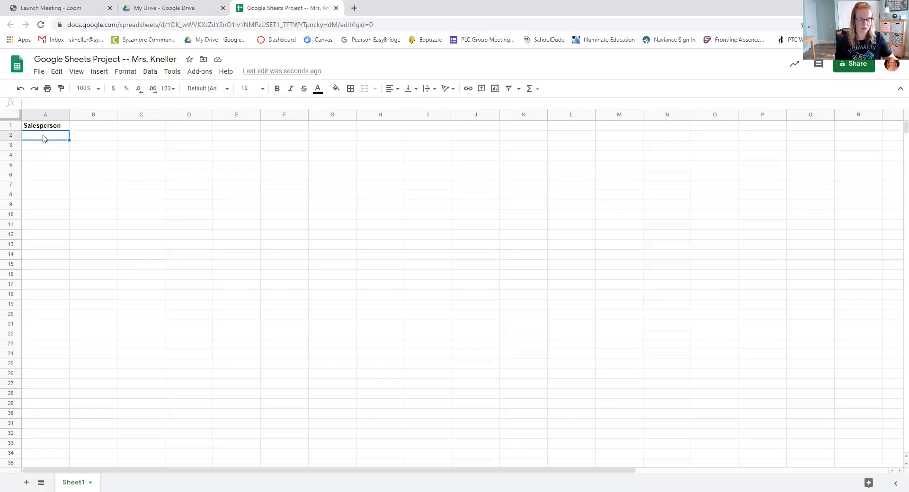
{"action": "type", "text": "Boyce"}
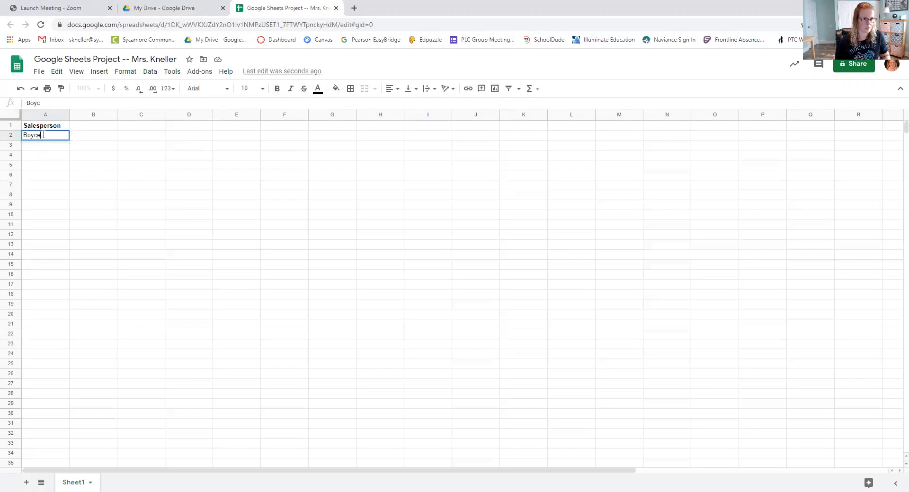
{"action": "key", "text": "Return"}
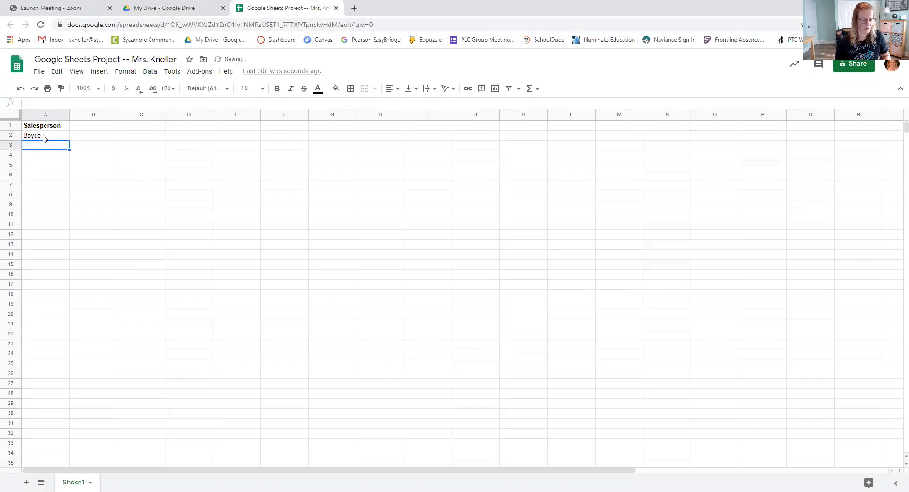
{"action": "type", "text": "elkin"}
{"action": "key", "text": "BackSpace"}
{"action": "key", "text": "BackSpace"}
{"action": "key", "text": "BackSpace"}
{"action": "key", "text": "BackSpace"}
{"action": "key", "text": "BackSpace"}
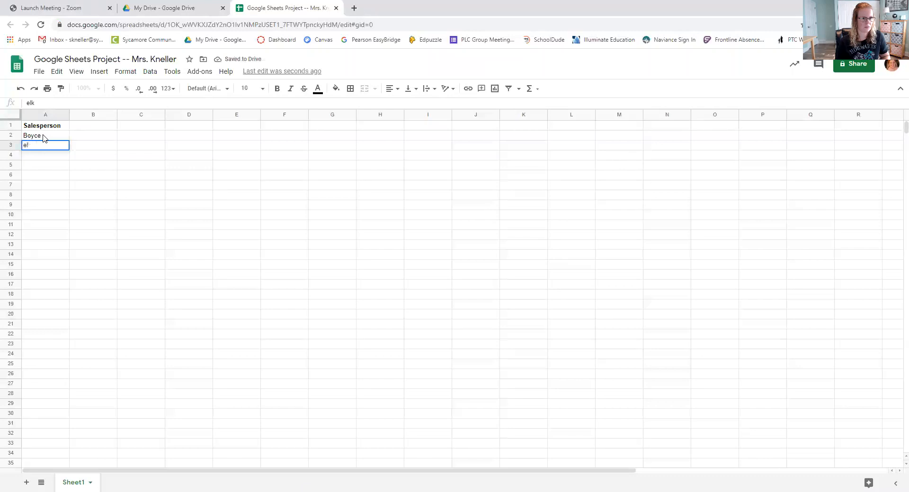
{"action": "type", "text": "E"}
{"action": "key", "text": "BackSpace"}
{"action": "type", "text": "El"}
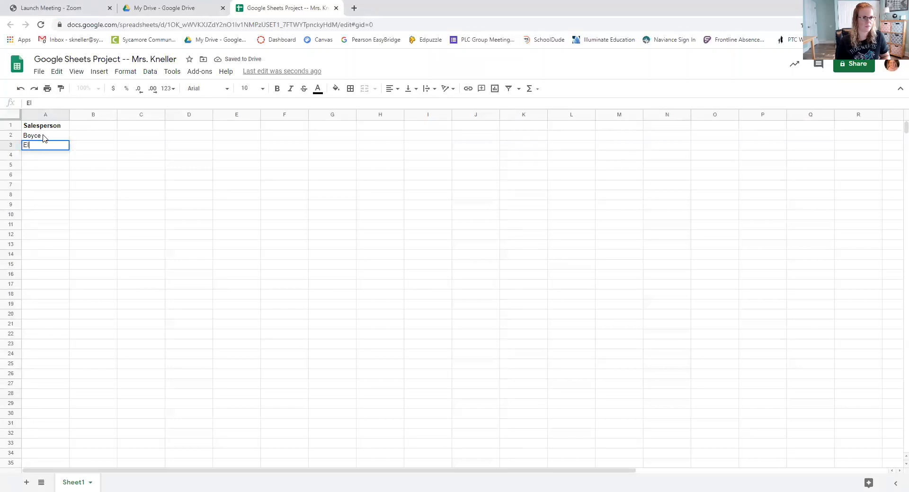
{"action": "type", "text": "kins"}
{"action": "key", "text": "Return"}
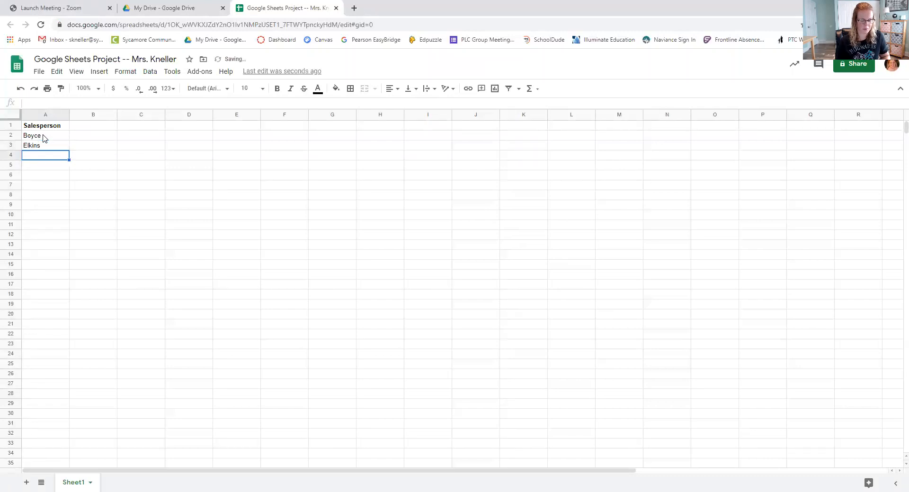
{"action": "type", "text": "Ku"}
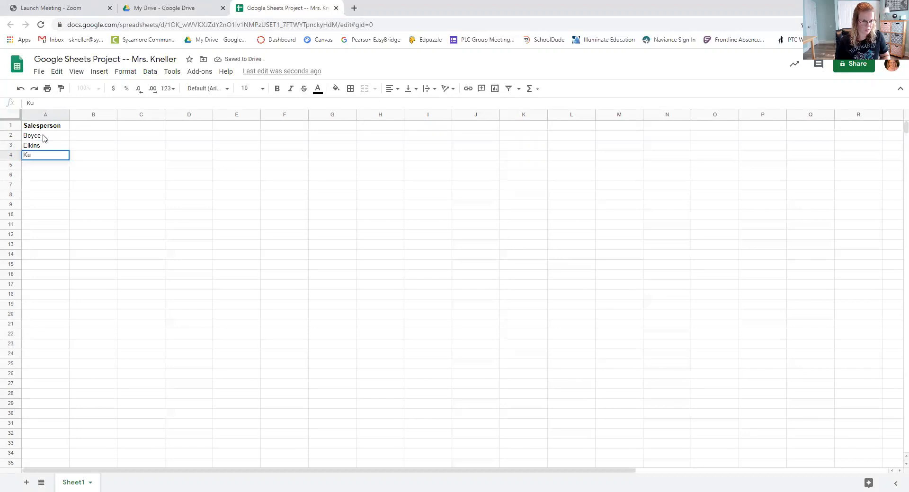
{"action": "type", "text": "bik"}
{"action": "key", "text": "Return"}
{"action": "type", "text": "Mays"}
{"action": "key", "text": "Return"}
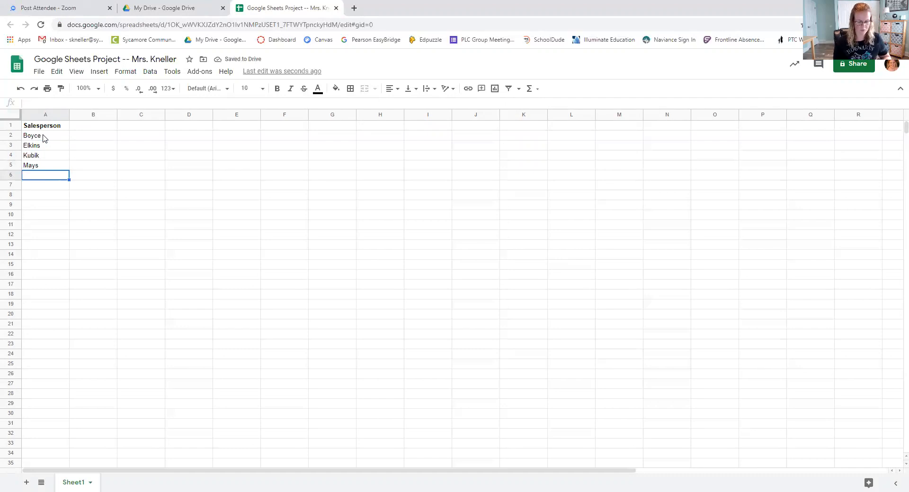
- Enter the header "April Sales" in cell B1 and make it bold
{"action": "left_click", "coordinate": [92, 127]}
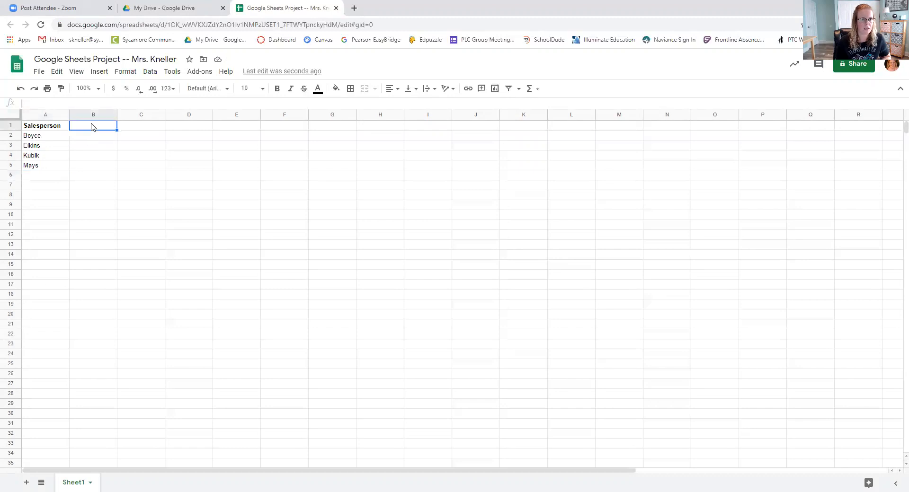
{"action": "type", "text": "April Sales"}
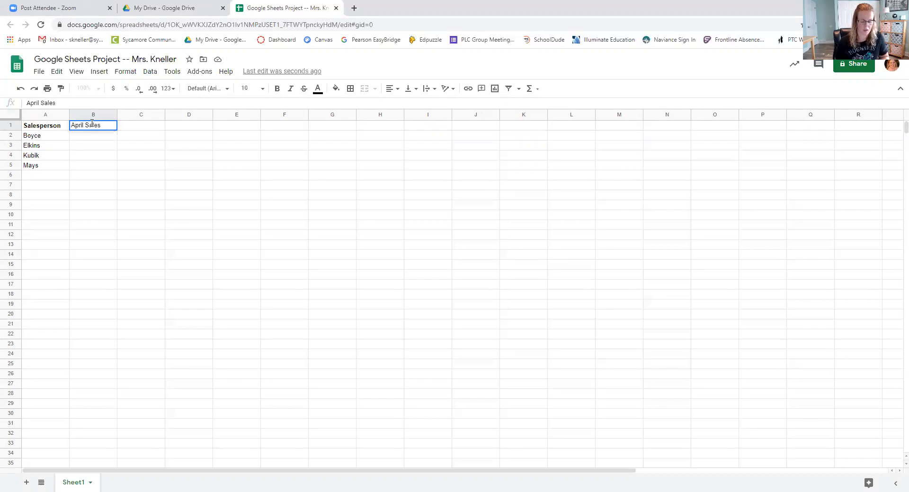
{"action": "key", "text": "Return"}
{"action": "left_click", "coordinate": [101, 127]}
{"action": "left_click", "coordinate": [277, 89]}
- Enter the April sales figures 53000, 48000, 92000 and 64000 in cells B2 to B5
{"action": "left_click", "coordinate": [84, 138]}
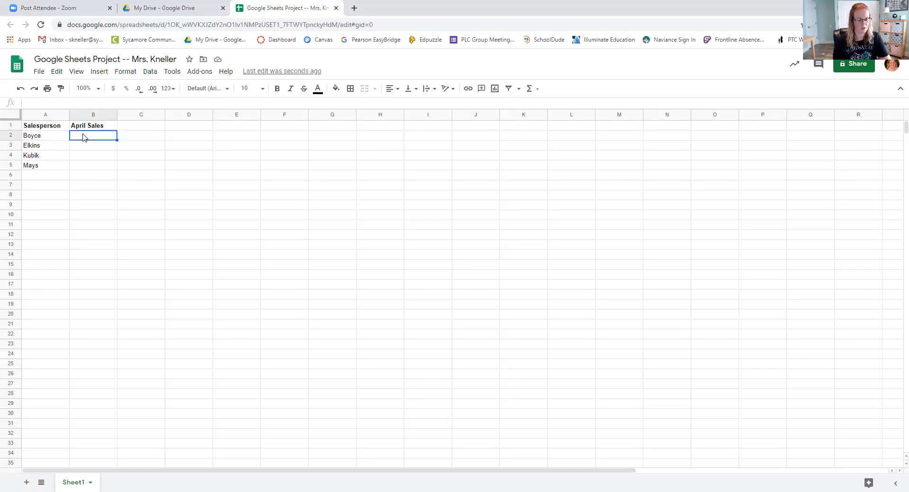
{"action": "type", "text": "53"}
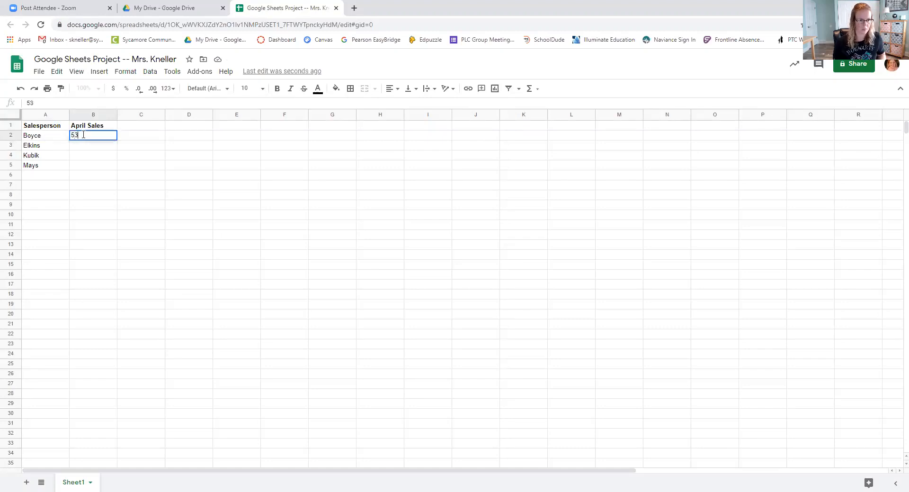
{"action": "type", "text": "000"}
{"action": "key", "text": "Return"}
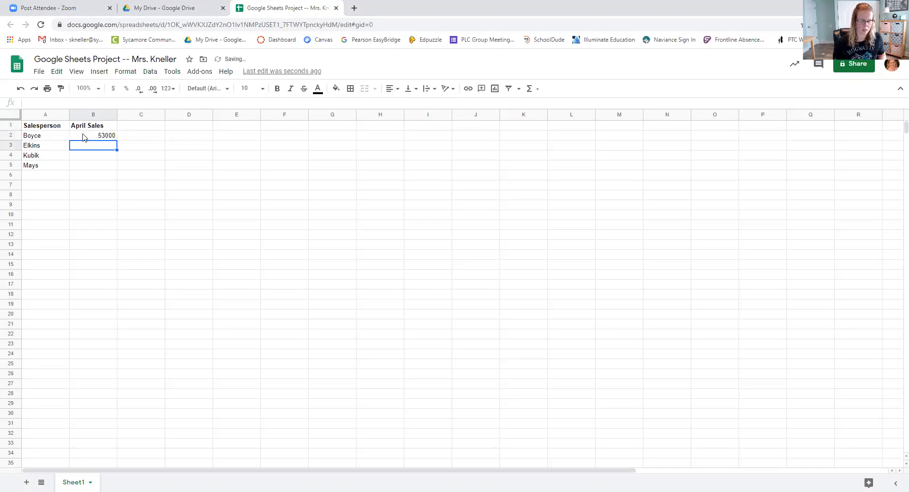
{"action": "type", "text": "48000"}
{"action": "key", "text": "Return"}
{"action": "type", "text": "92000"}
{"action": "key", "text": "Return"}
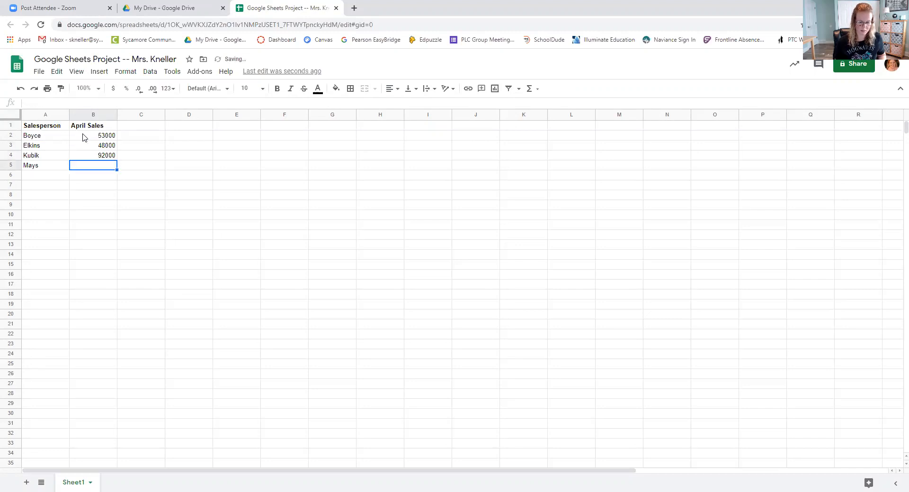
{"action": "type", "text": "64000"}
{"action": "key", "text": "Return"}
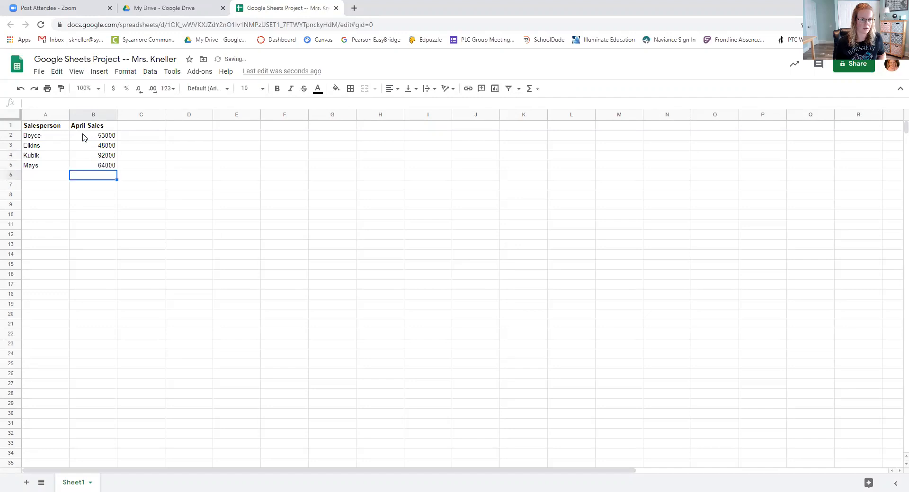
- Enter the header "Commission (1.5%)" in cell C1
{"action": "left_click", "coordinate": [150, 128]}
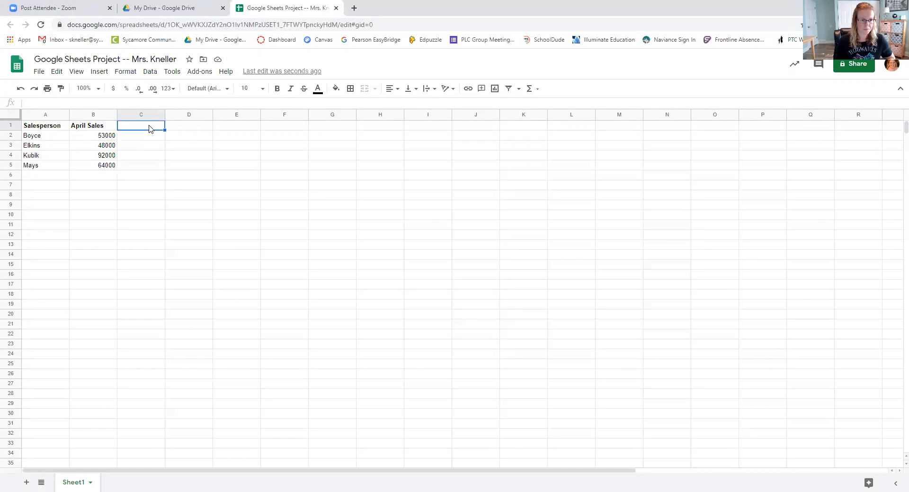
{"action": "type", "text": "Commissi"}
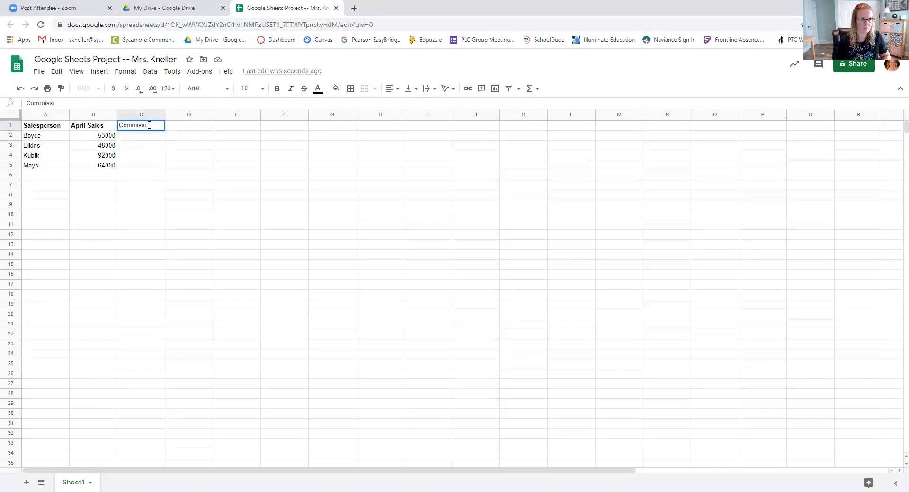
{"action": "type", "text": "on (1.5"}
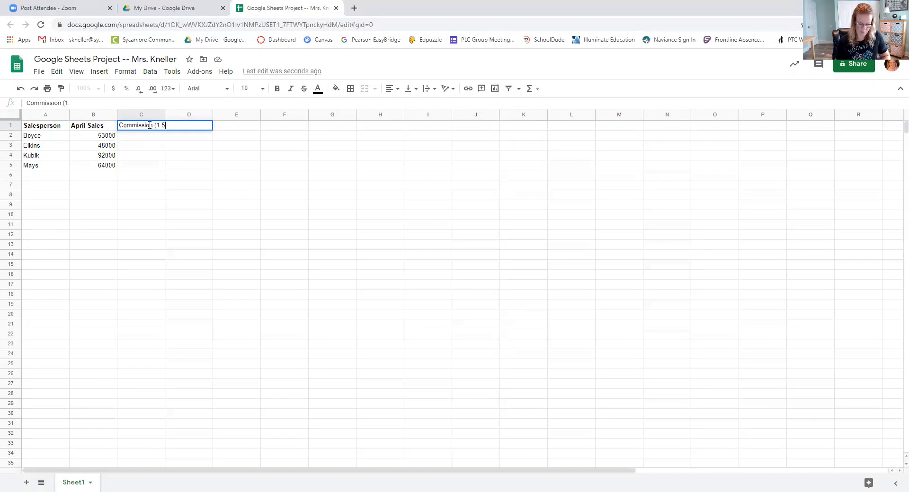
{"action": "type", "text": "%)"}
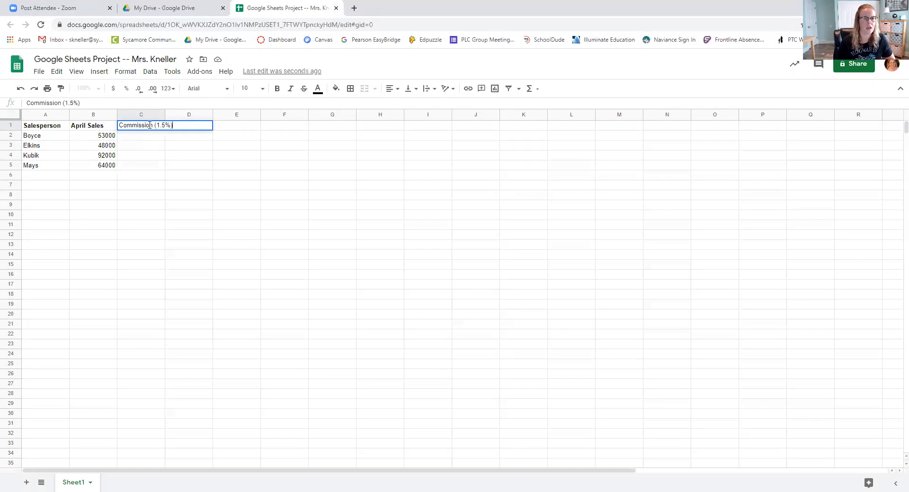
{"action": "key", "text": "Return"}
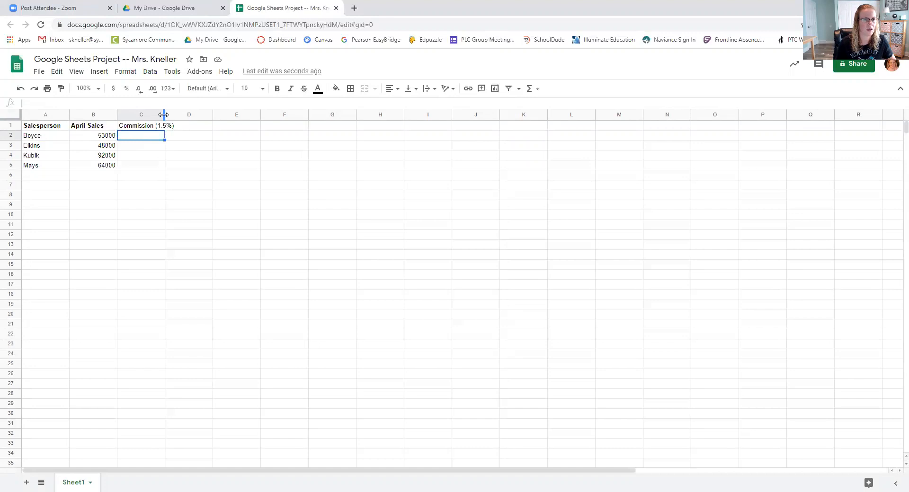
- Widen column C to fit its header and make the header in C1 bold
{"action": "left_click_drag", "start_coordinate": [164, 115], "coordinate": [183, 114]}
{"action": "left_click", "coordinate": [178, 126]}
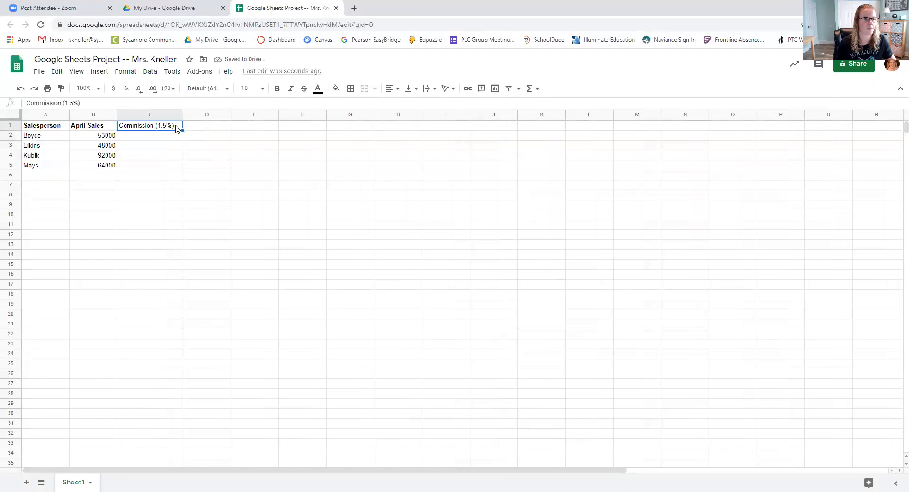
{"action": "left_click", "coordinate": [278, 89]}
- Calculate the first salesperson's commission in cell C2 with the formula =B2*0.015
{"action": "left_click", "coordinate": [147, 141]}
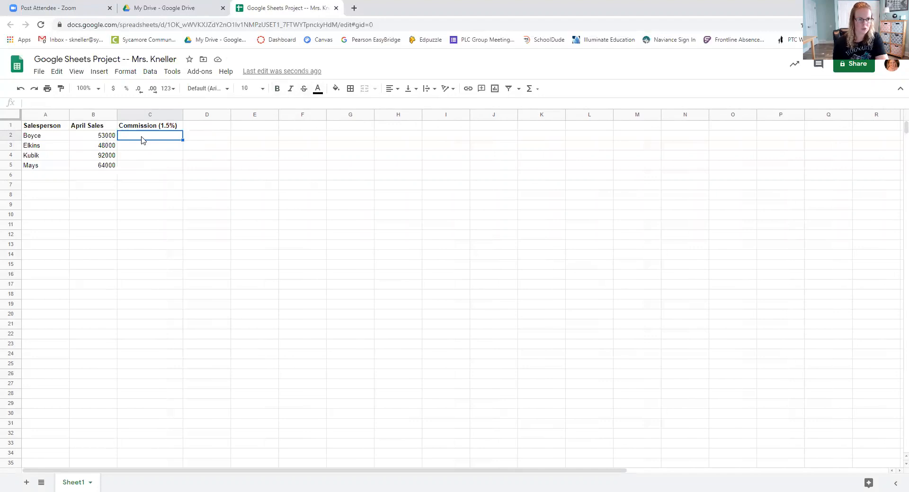
{"action": "type", "text": "="}
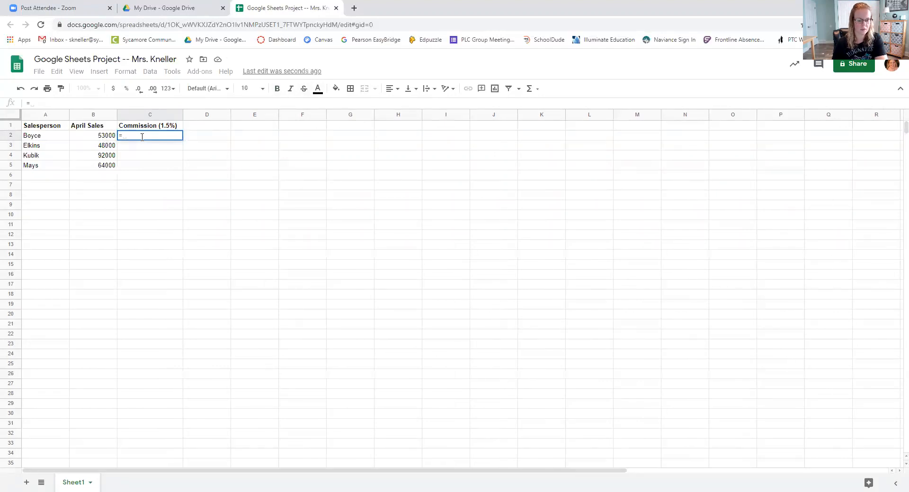
{"action": "left_click", "coordinate": [79, 137]}
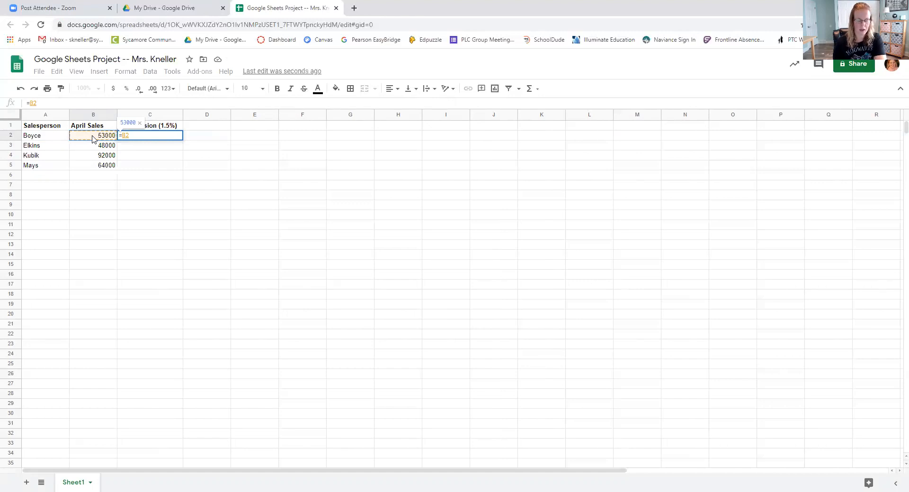
{"action": "type", "text": "*"}
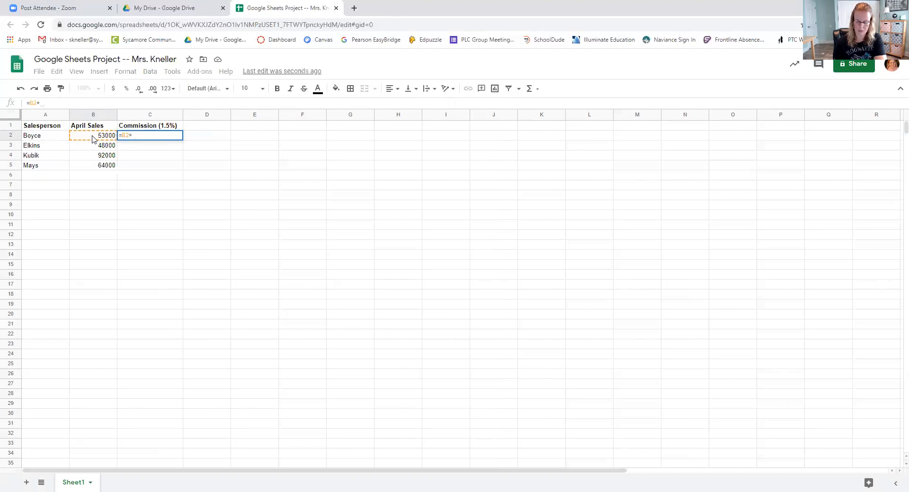
{"action": "type", "text": "0.015"}
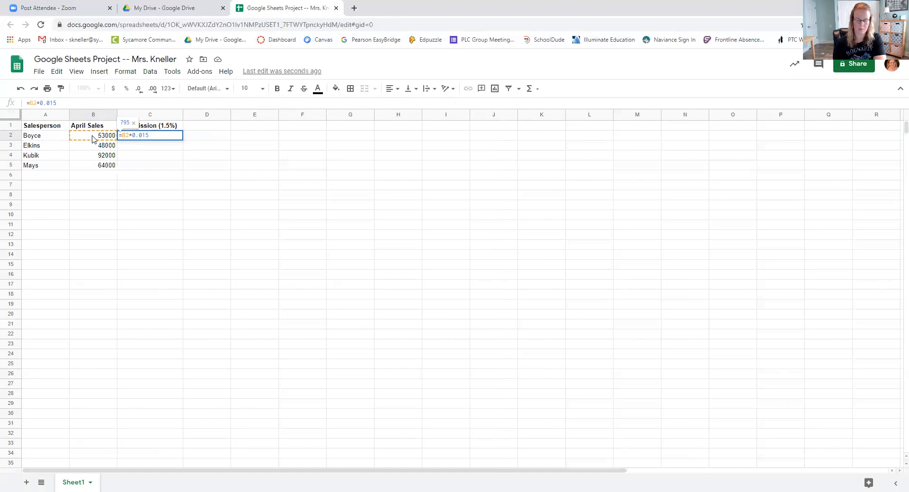
{"action": "key", "text": "Return"}
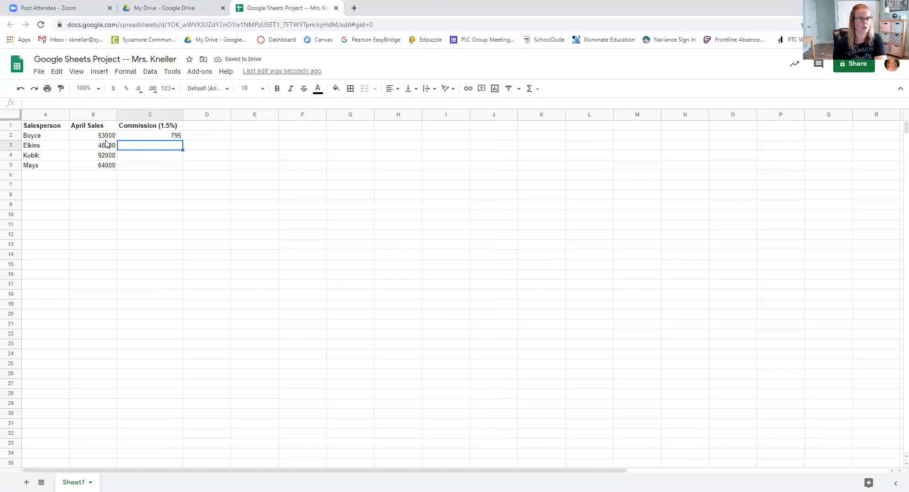
- Copy the commission formula from C2 down through C5 for the remaining salespeople
{"action": "left_click", "coordinate": [88, 138]}
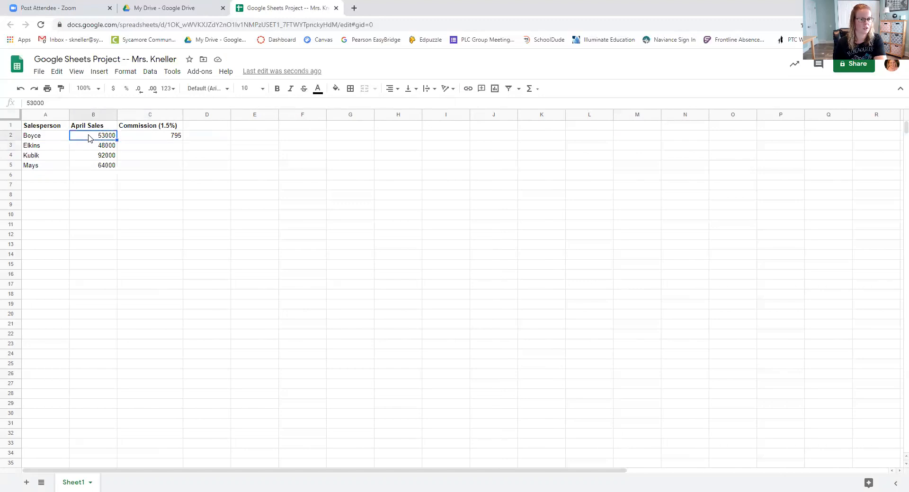
{"action": "left_click", "coordinate": [127, 138]}
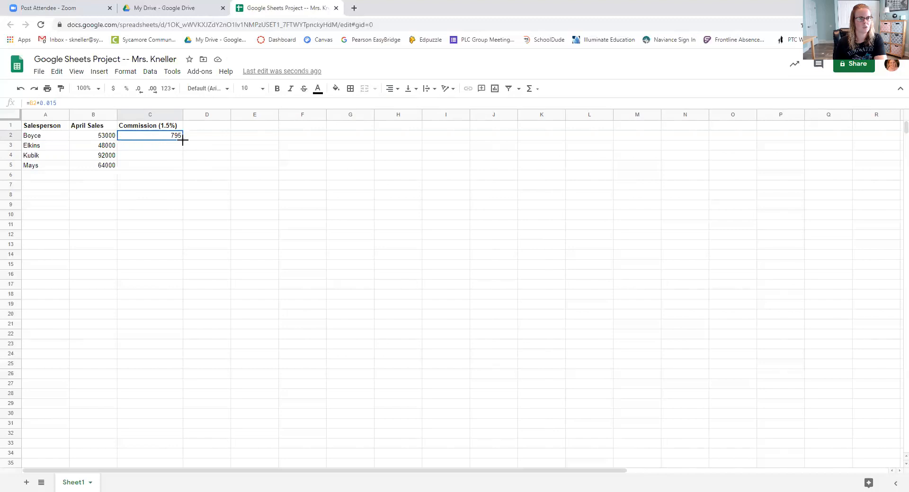
{"action": "left_click_drag", "start_coordinate": [183, 140], "coordinate": [183, 167]}
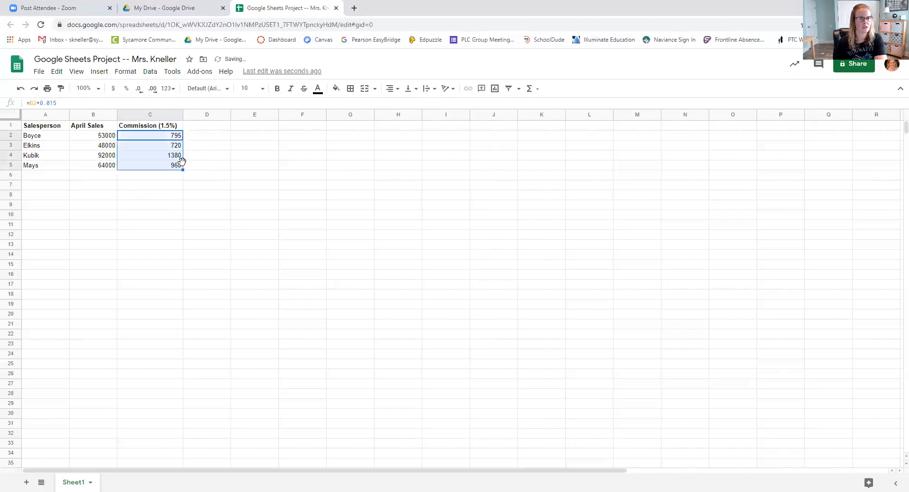
{"action": "left_click", "coordinate": [152, 180]}
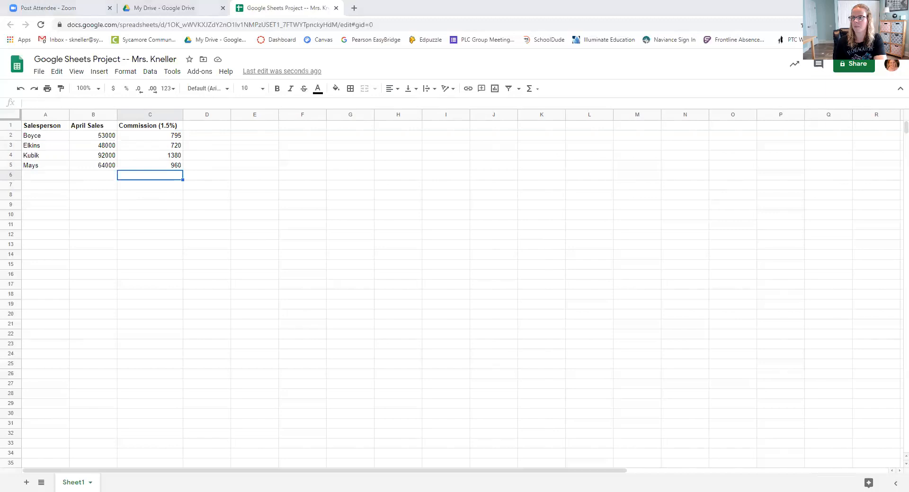
- Enter the header "Sales Over 50K" in cell D1
{"action": "left_click", "coordinate": [202, 127]}
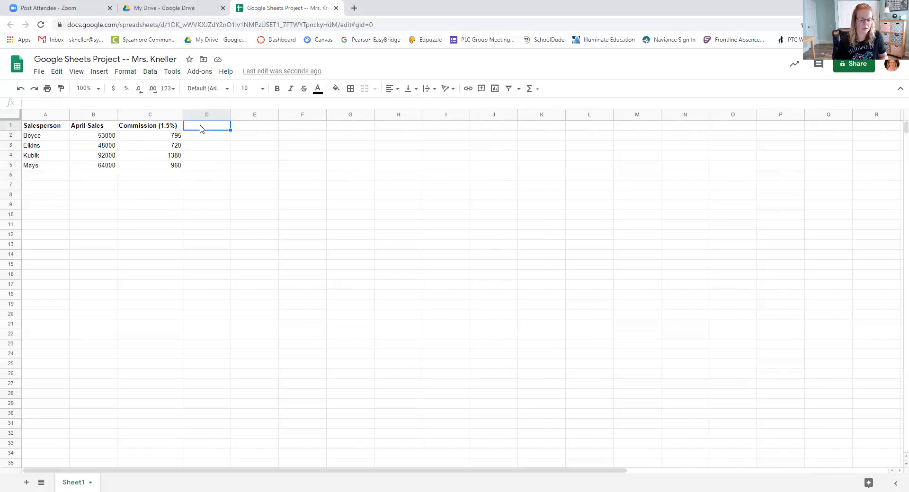
{"action": "type", "text": "Sale"}
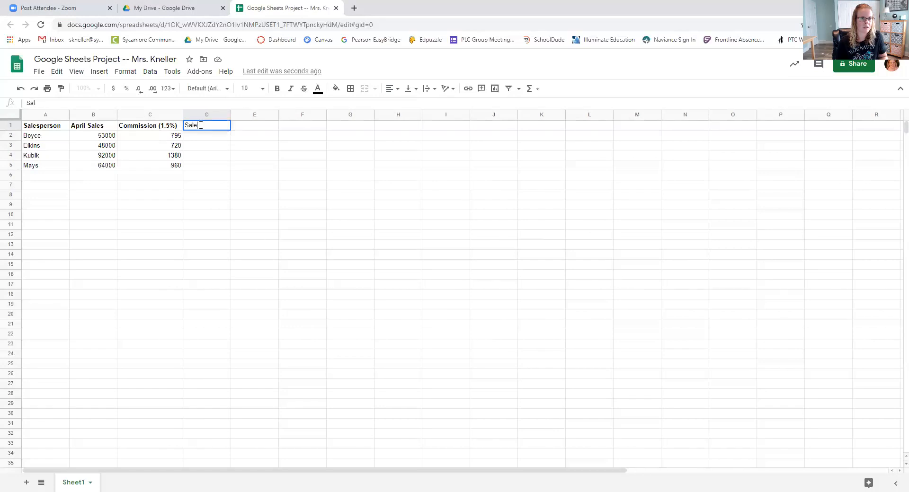
{"action": "type", "text": "s Ov"}
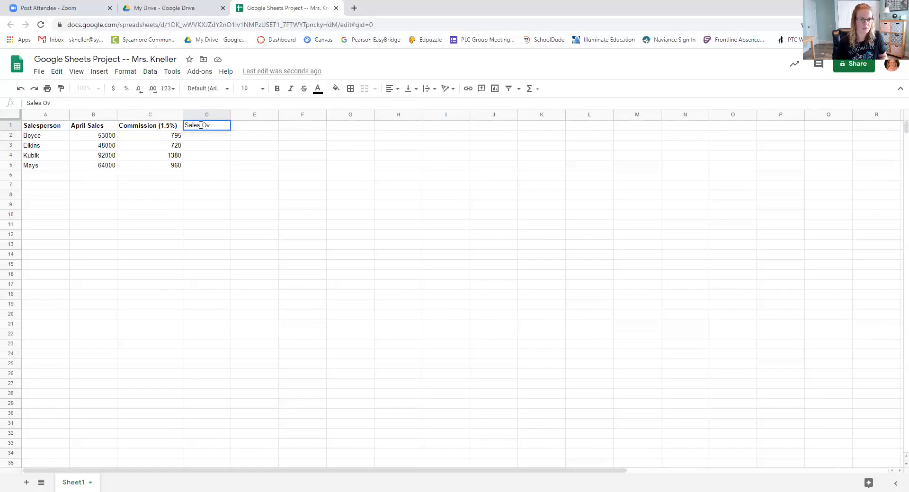
{"action": "type", "text": "er 50K"}
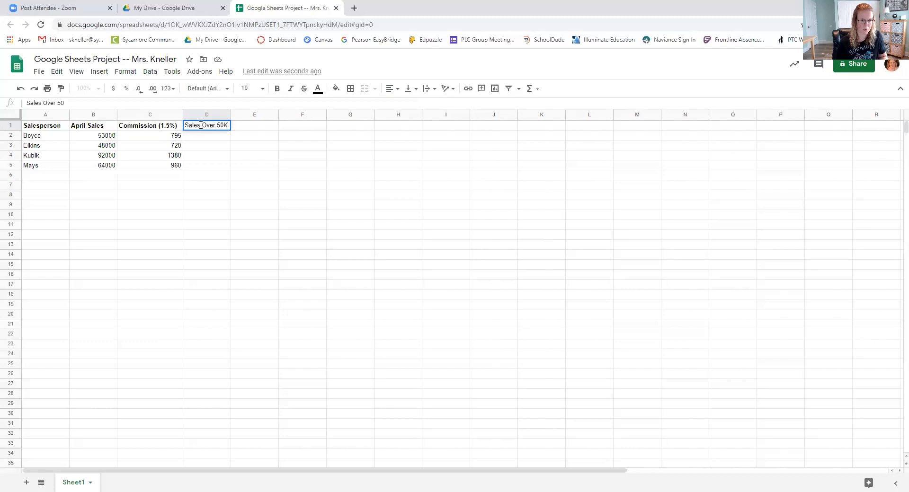
{"action": "key", "text": "Return"}
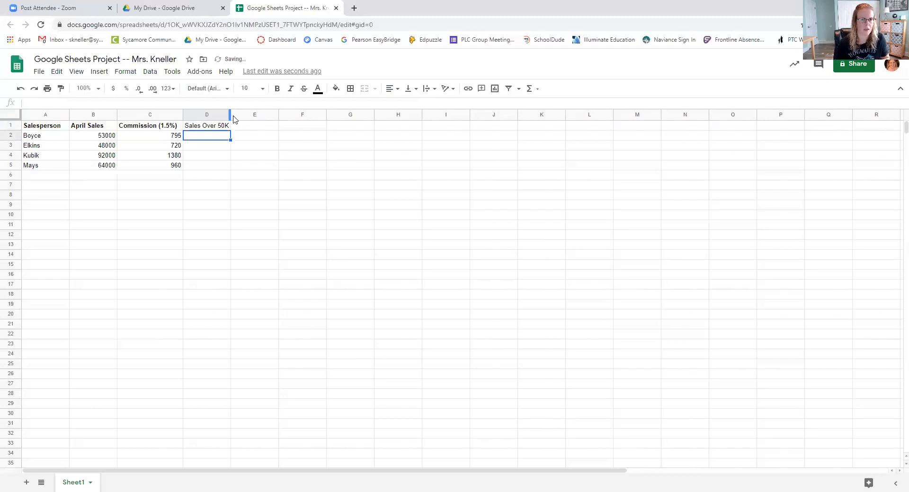
- Widen column D slightly and make the header in D1 bold
{"action": "left_click_drag", "start_coordinate": [230, 114], "coordinate": [236, 113]}
{"action": "left_click", "coordinate": [223, 125]}
{"action": "left_click", "coordinate": [277, 88]}
{"action": "left_click", "coordinate": [219, 139]}
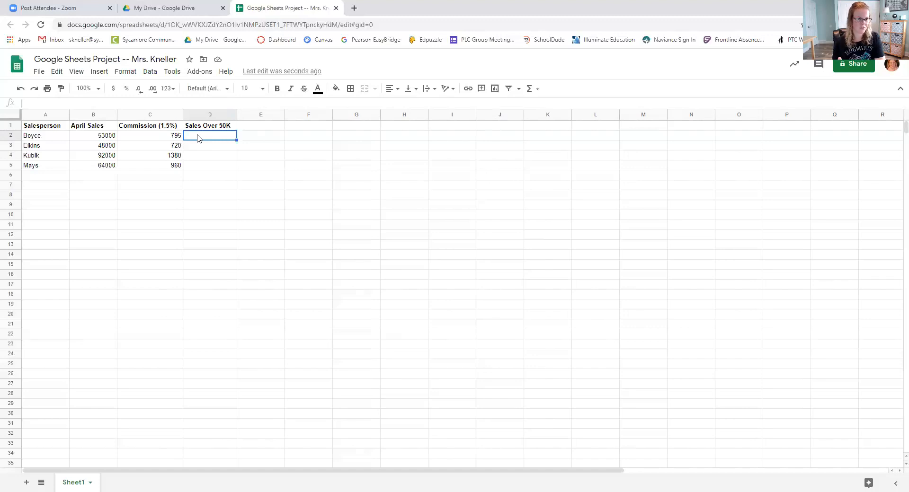
{"action": "left_click", "coordinate": [83, 147]}
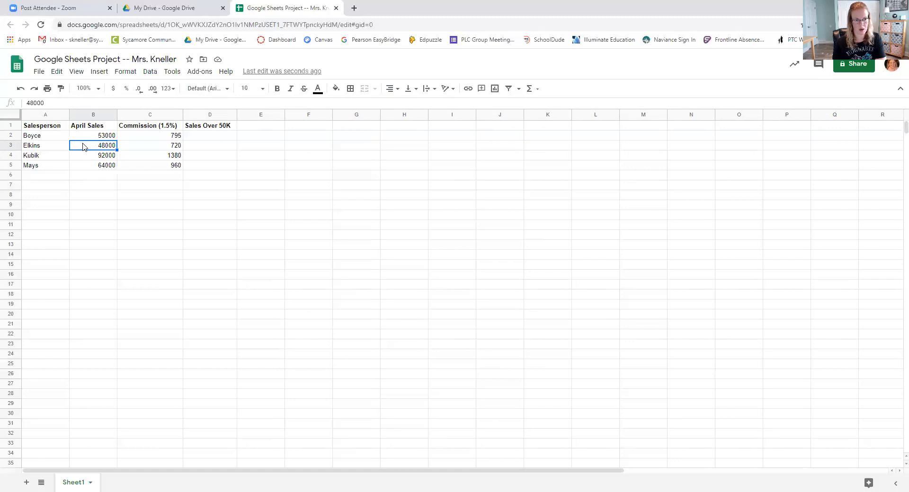
{"action": "left_click", "coordinate": [197, 127]}
- Calculate the first salesperson's sales over 50K in cell D2 with the formula =IF(B2<50000,0,B2-50000)
{"action": "left_click", "coordinate": [202, 137]}
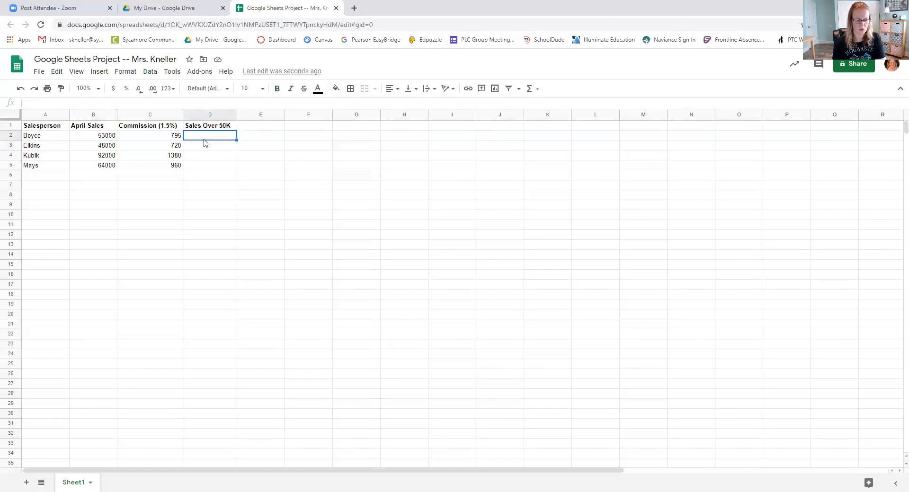
{"action": "type", "text": "="}
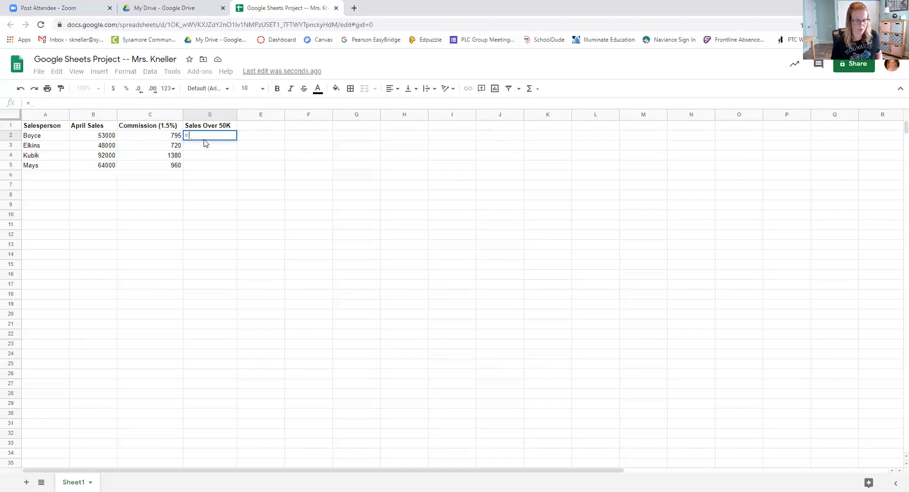
{"action": "type", "text": "IF"}
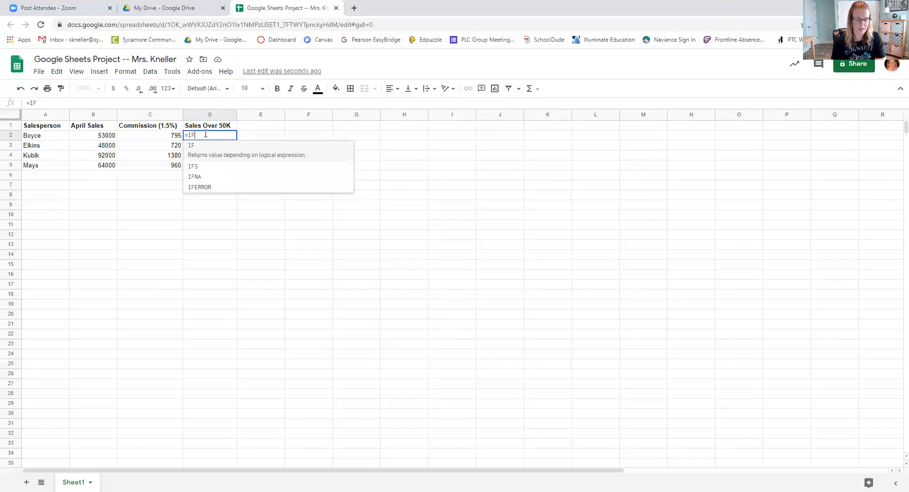
{"action": "type", "text": "("}
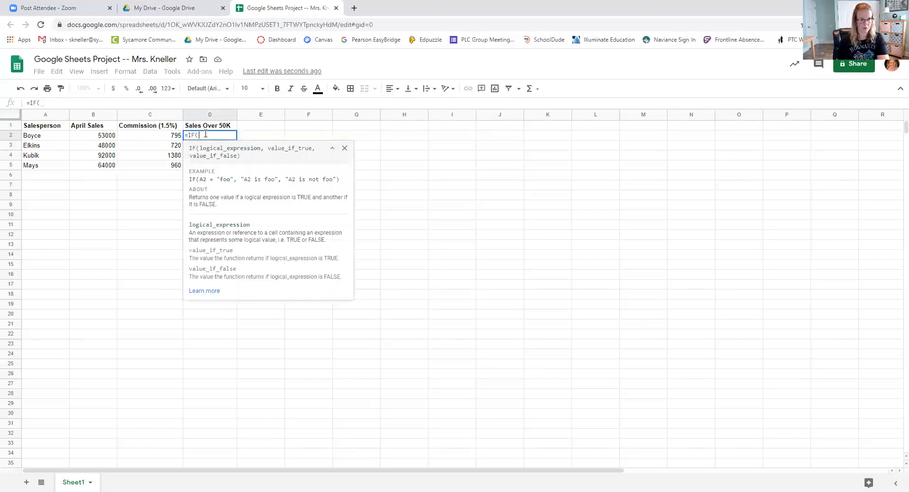
{"action": "left_click", "coordinate": [88, 137]}
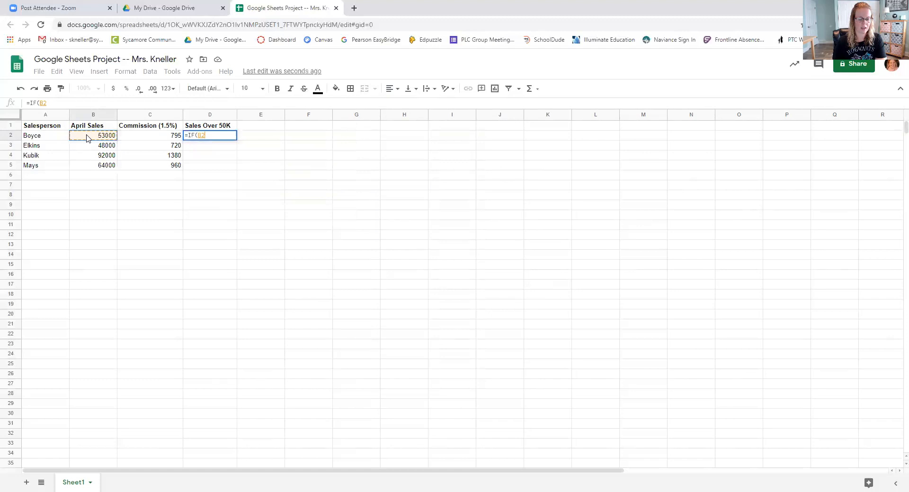
{"action": "type", "text": "<"}
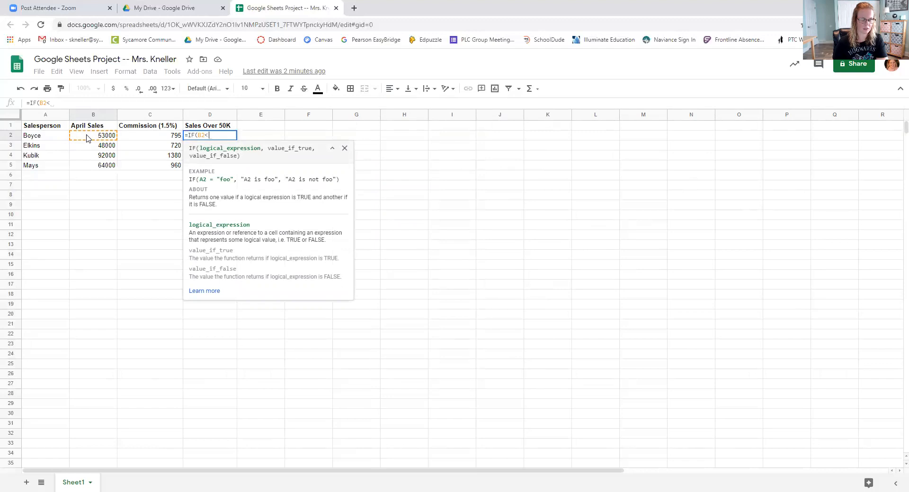
{"action": "type", "text": "50000"}
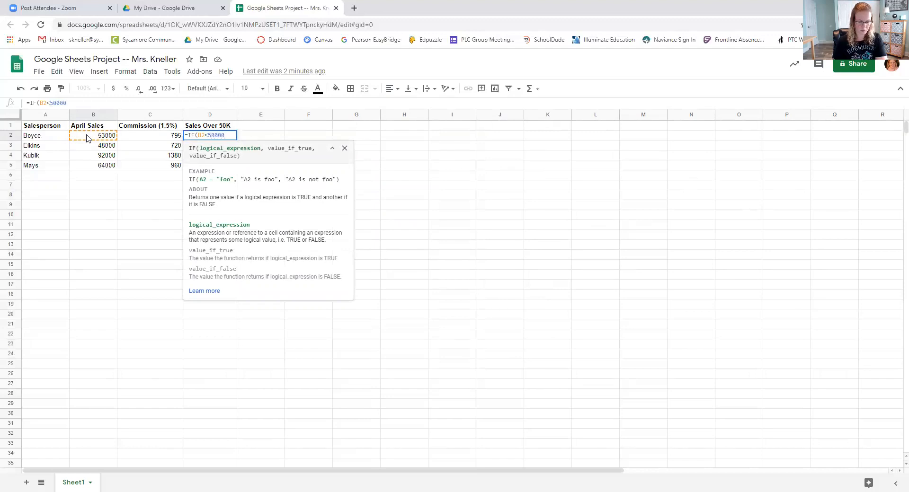
{"action": "type", "text": ","}
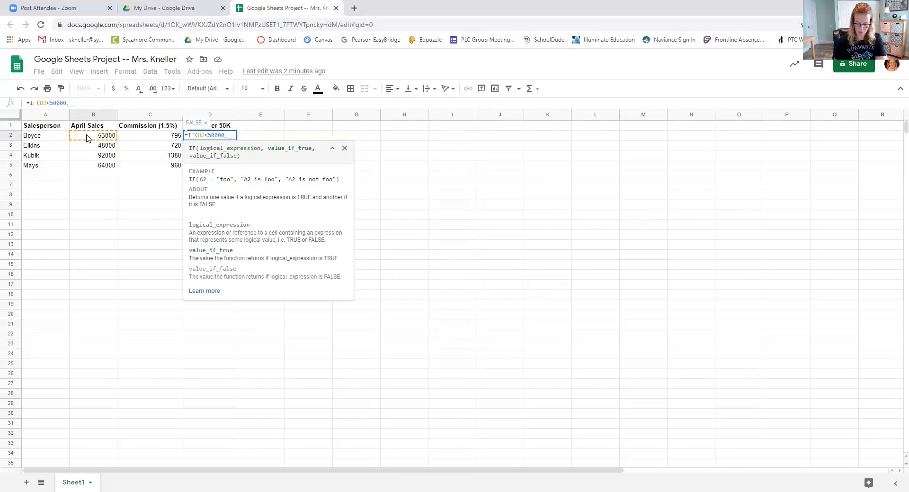
{"action": "type", "text": "0"}
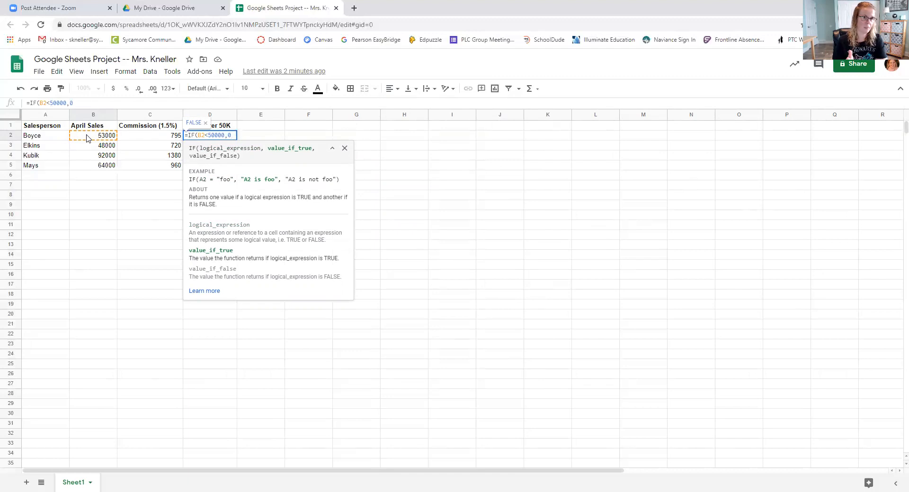
{"action": "type", "text": ","}
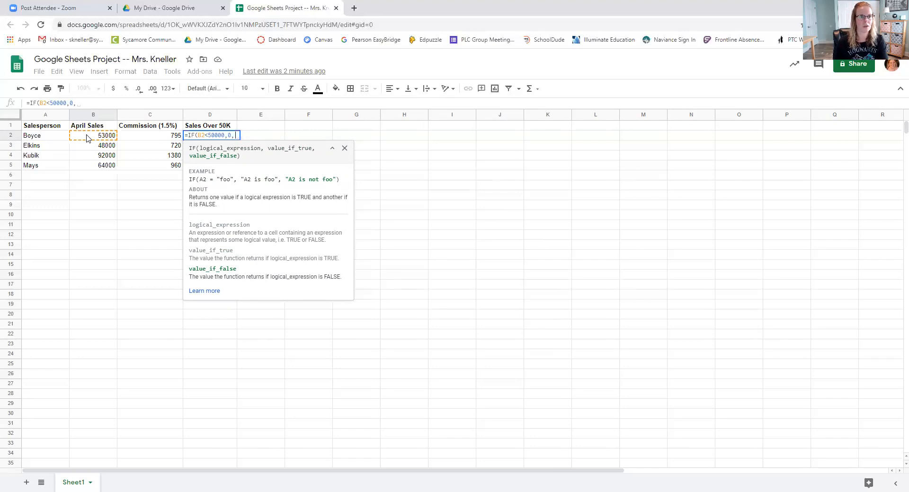
{"action": "left_click", "coordinate": [86, 138]}
{"action": "type", "text": "-"}
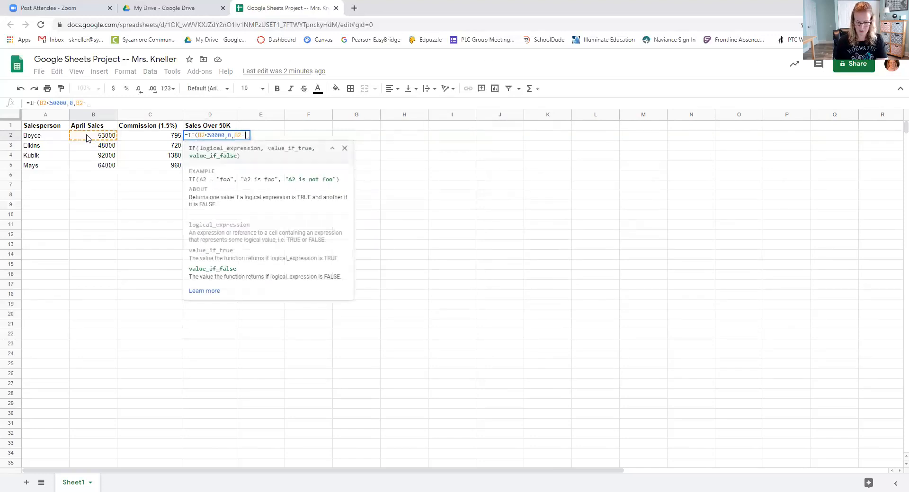
{"action": "type", "text": "50000"}
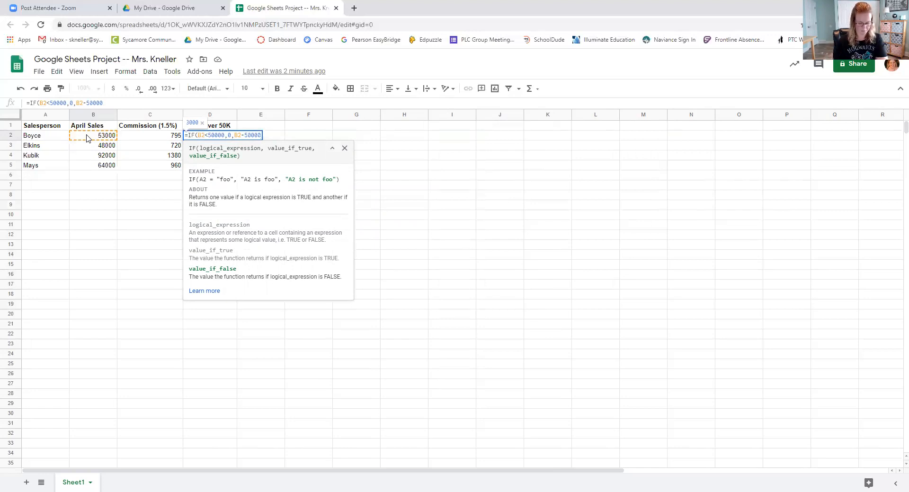
{"action": "type", "text": ")"}
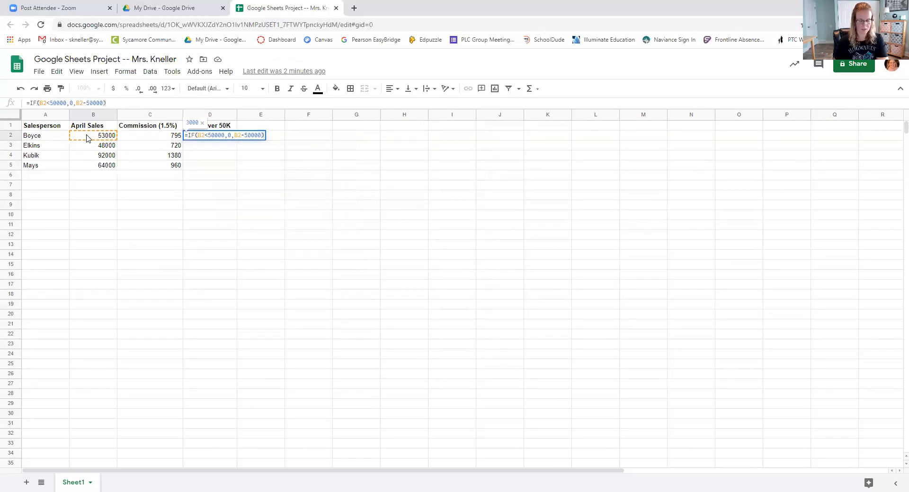
{"action": "key", "text": "Return"}
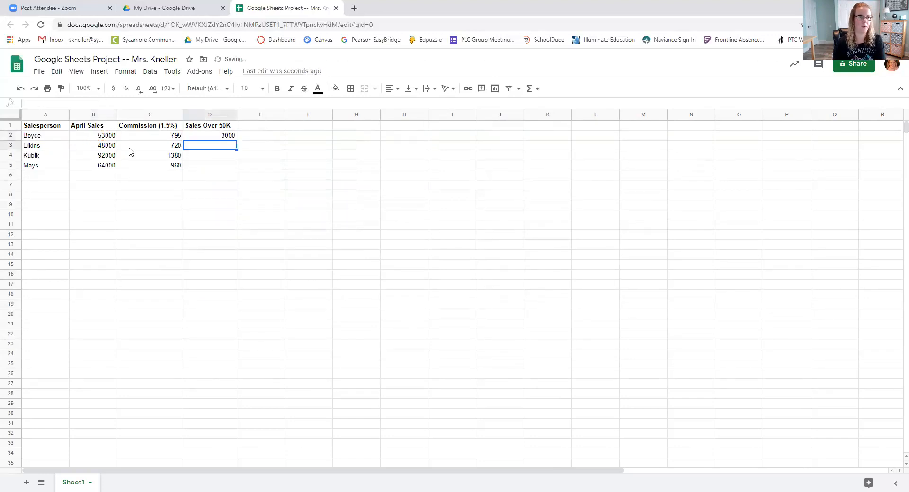
- Copy the sales-over-50K formula from D2 down through D5 and check the copied formulas in D3 and D4
{"action": "left_click", "coordinate": [215, 136]}
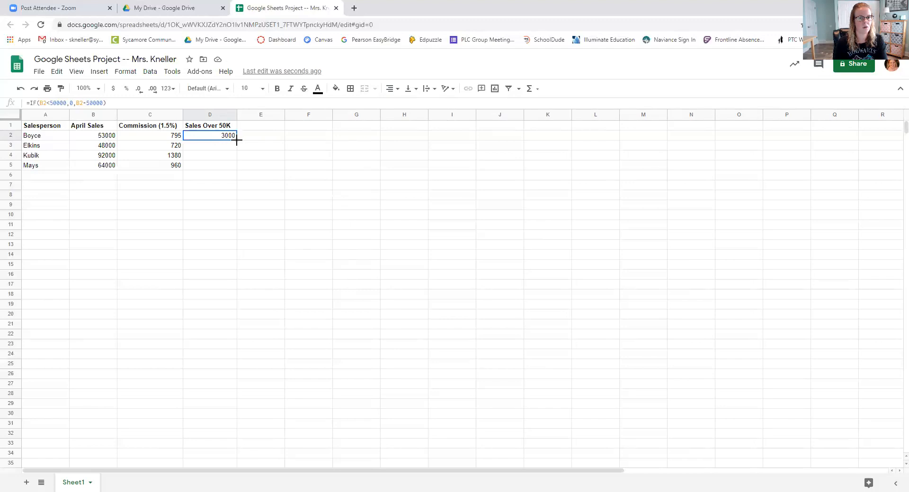
{"action": "left_click_drag", "start_coordinate": [236, 140], "coordinate": [237, 166]}
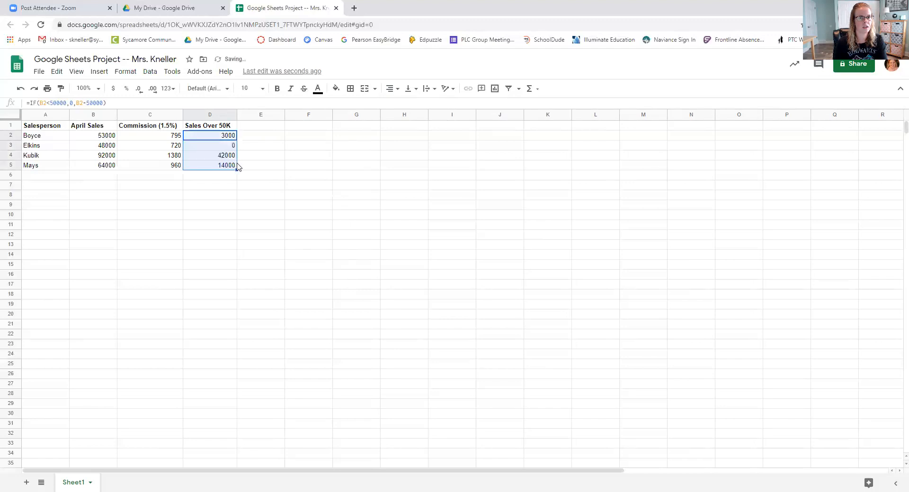
{"action": "left_click", "coordinate": [245, 160]}
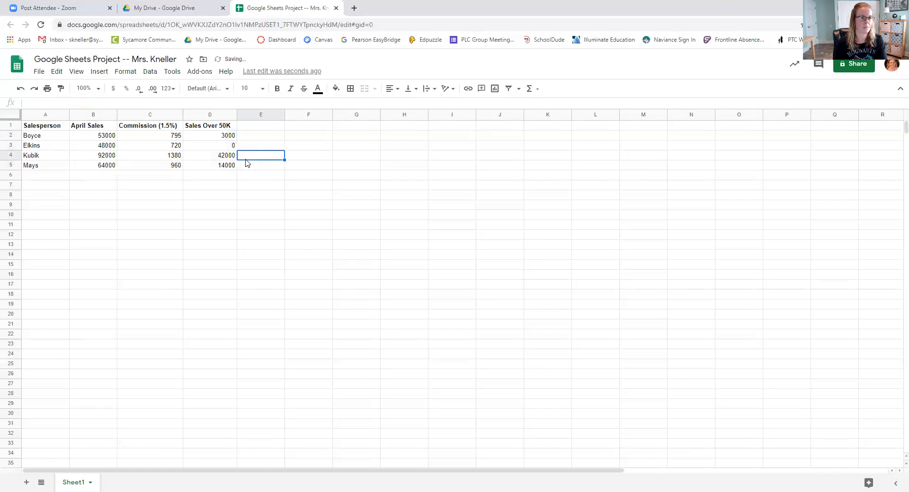
{"action": "left_click", "coordinate": [216, 148]}
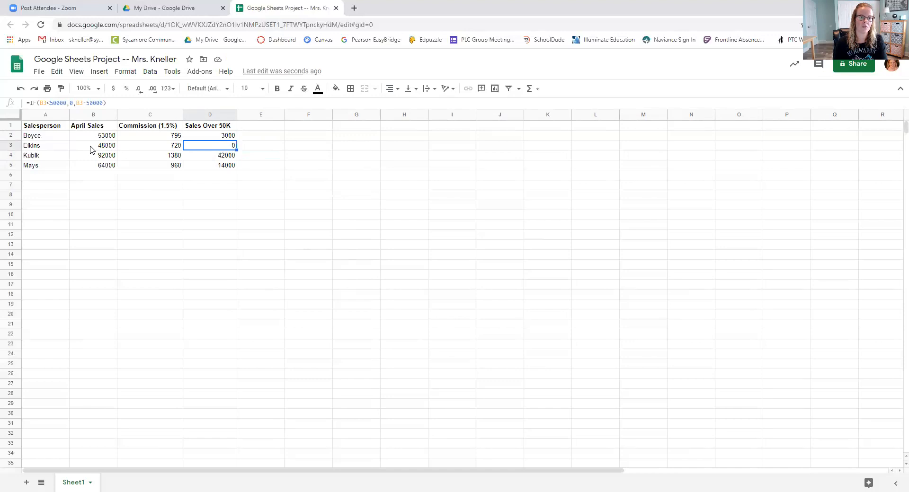
{"action": "left_click", "coordinate": [197, 158]}
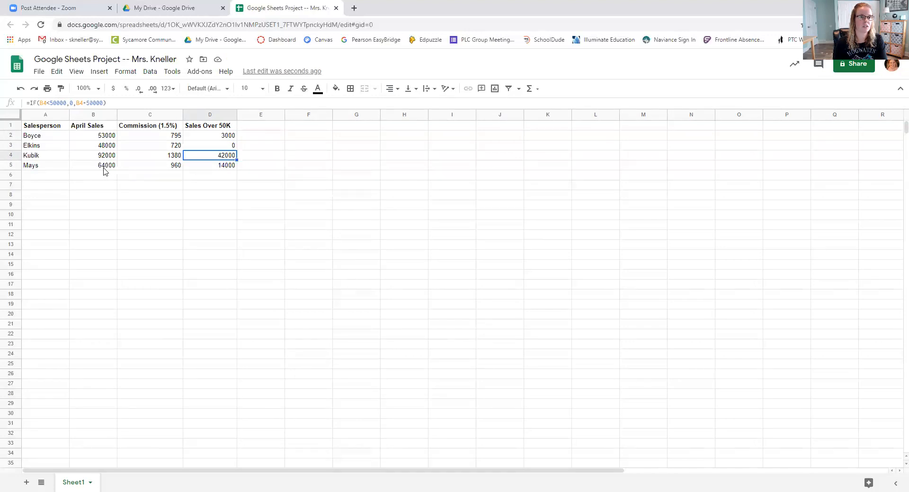
- Enter the header "Commission (3.4% on First 50K)" in cell E1
{"action": "left_click", "coordinate": [254, 128]}
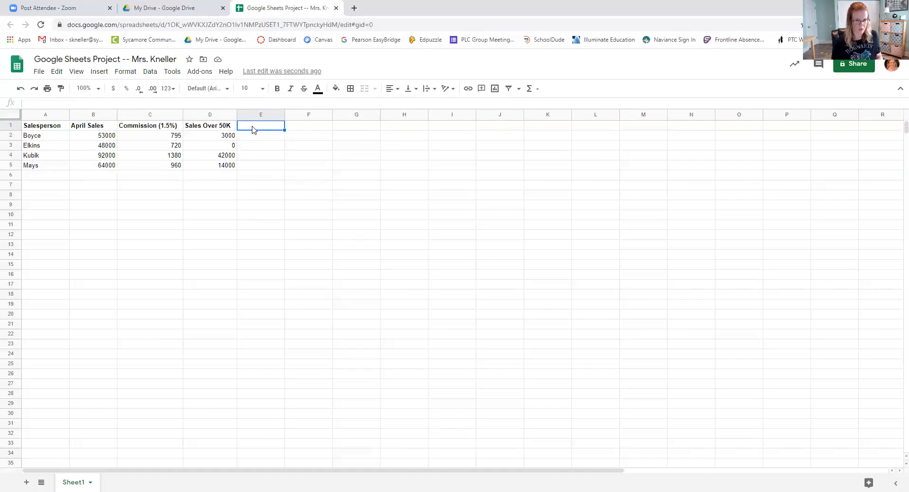
{"action": "type", "text": "Comm"}
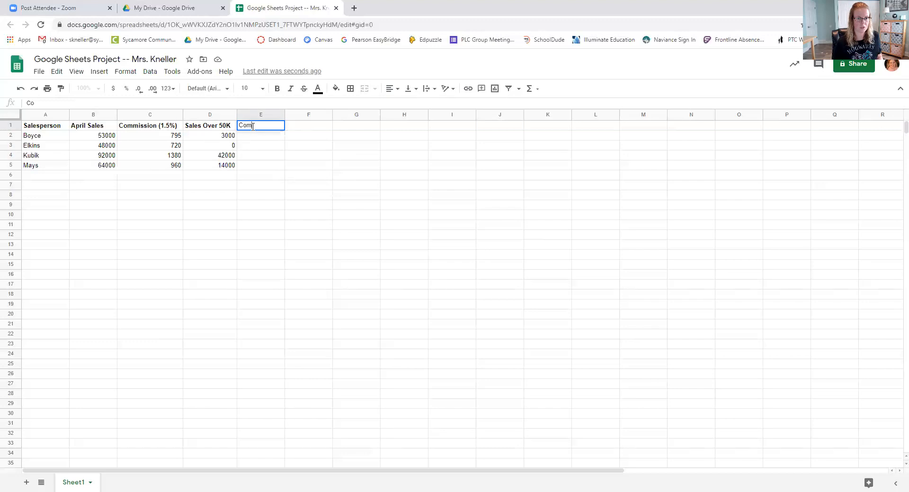
{"action": "type", "text": "i"}
{"action": "key", "text": "BackSpace"}
{"action": "type", "text": "ssion"}
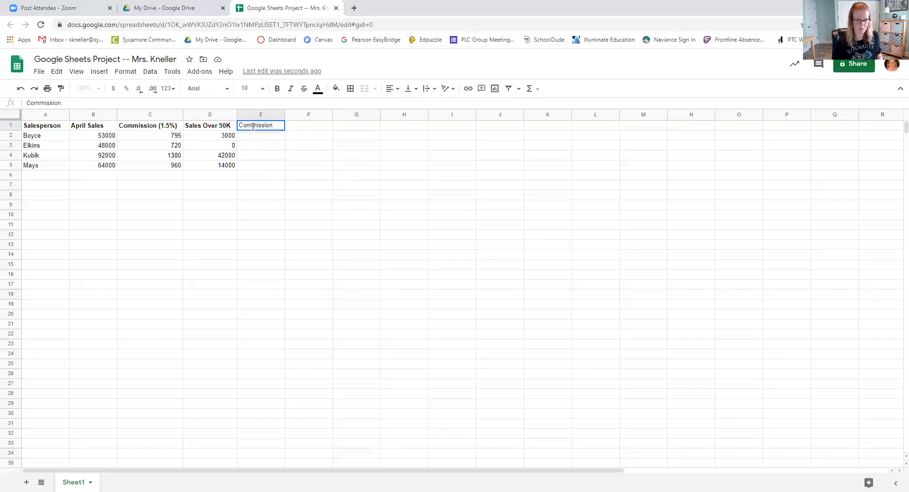
{"action": "type", "text": " (3.4"}
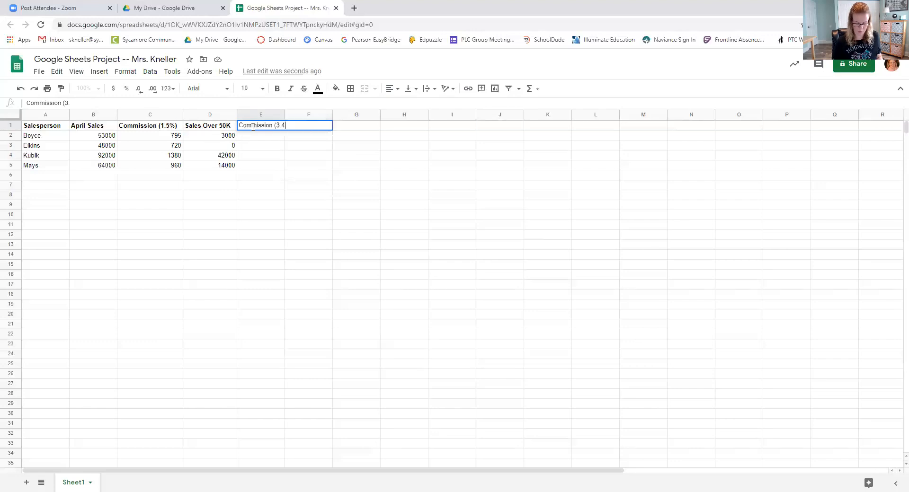
{"action": "type", "text": "% on First 50K"}
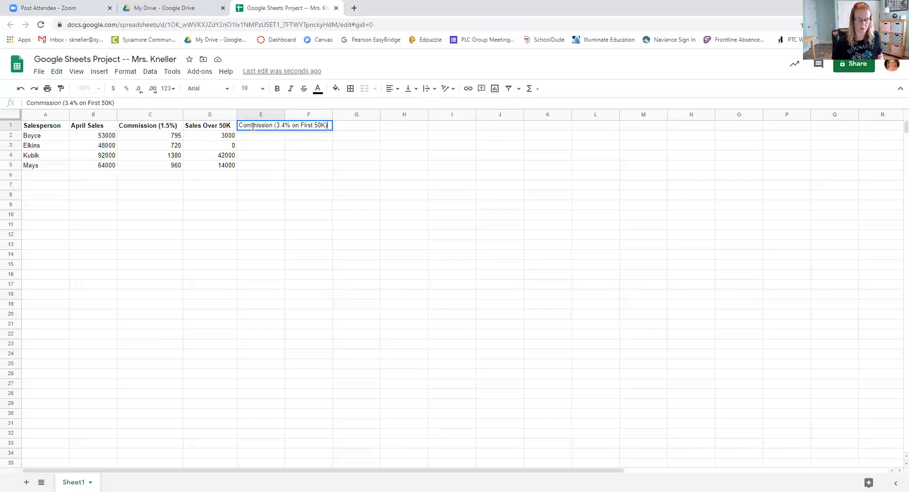
{"action": "key", "text": "Return"}
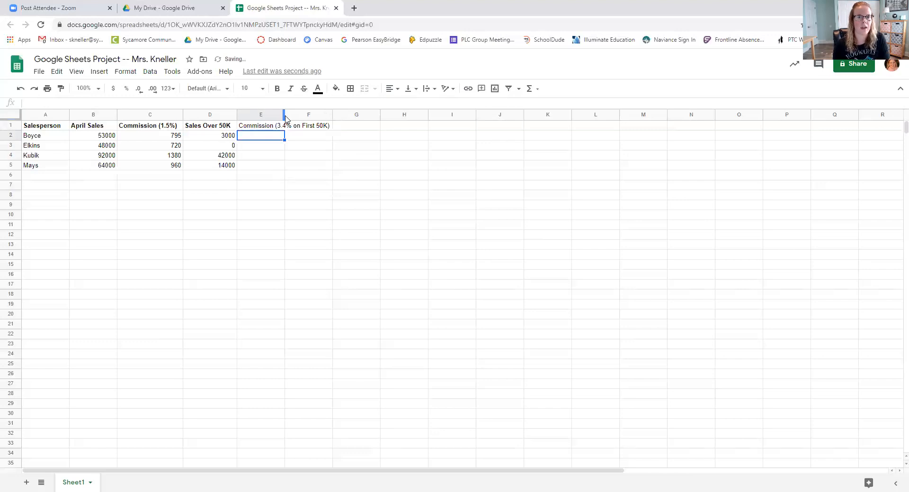
- Make the header in E1 bold and widen column E to fit its text
{"action": "left_click_drag", "start_coordinate": [283, 116], "coordinate": [333, 116]}
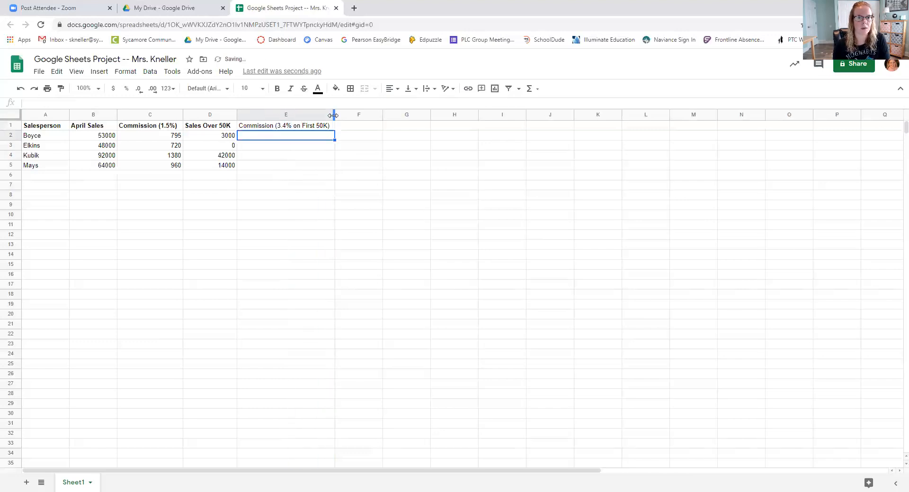
{"action": "left_click", "coordinate": [294, 127]}
{"action": "left_click", "coordinate": [278, 90]}
{"action": "left_click", "coordinate": [271, 138]}
{"action": "left_click_drag", "start_coordinate": [335, 116], "coordinate": [339, 117]}
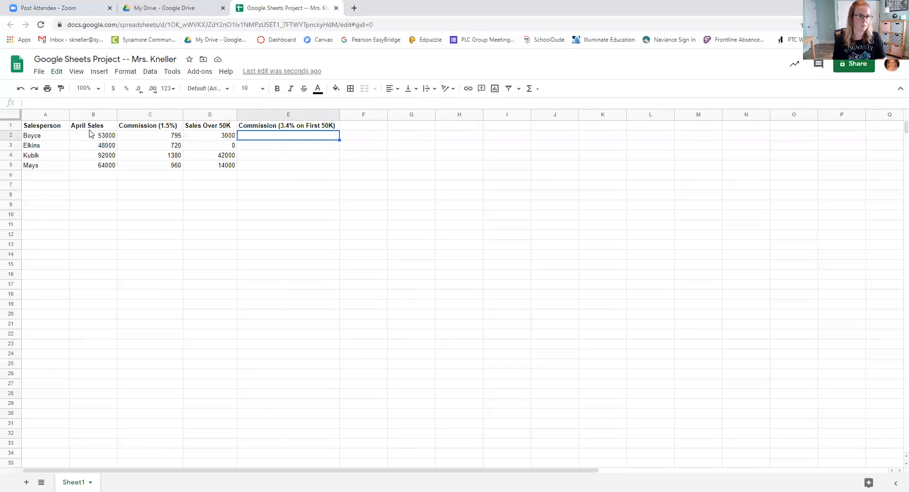
- Calculate the first salesperson's commission on the first 50K in cell E2 with the formula =IF(B2>50000,50000*0.034,B2*0.034)
{"action": "left_click", "coordinate": [90, 137]}
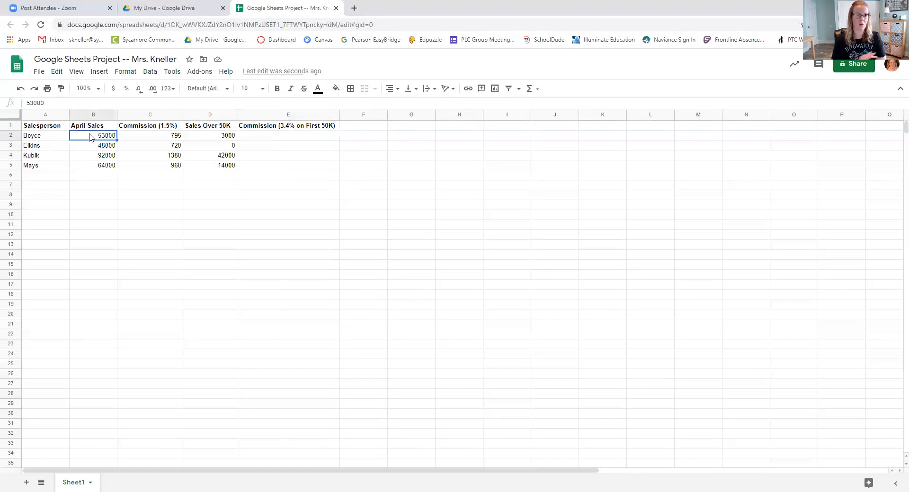
{"action": "left_click", "coordinate": [83, 160]}
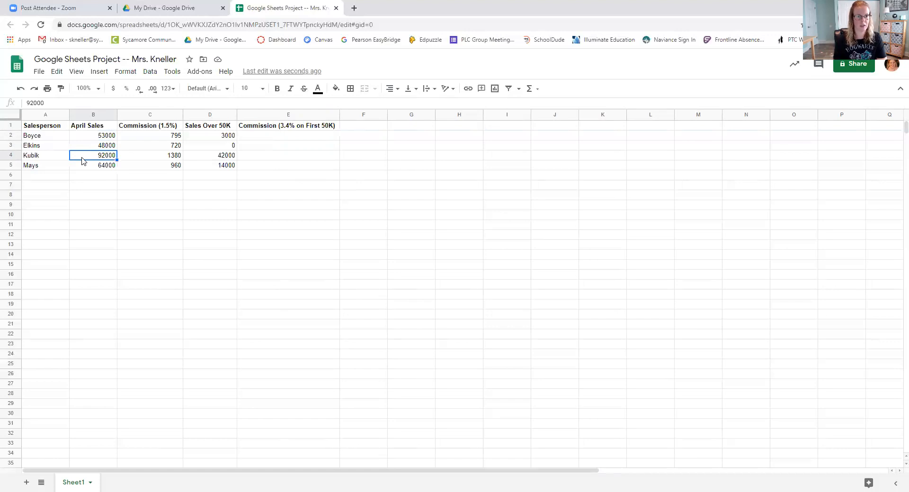
{"action": "left_click", "coordinate": [254, 137]}
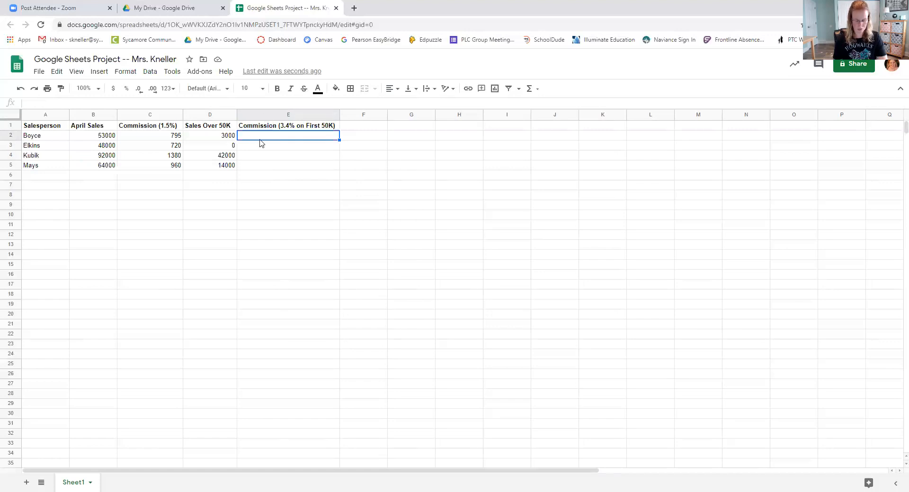
{"action": "type", "text": "="}
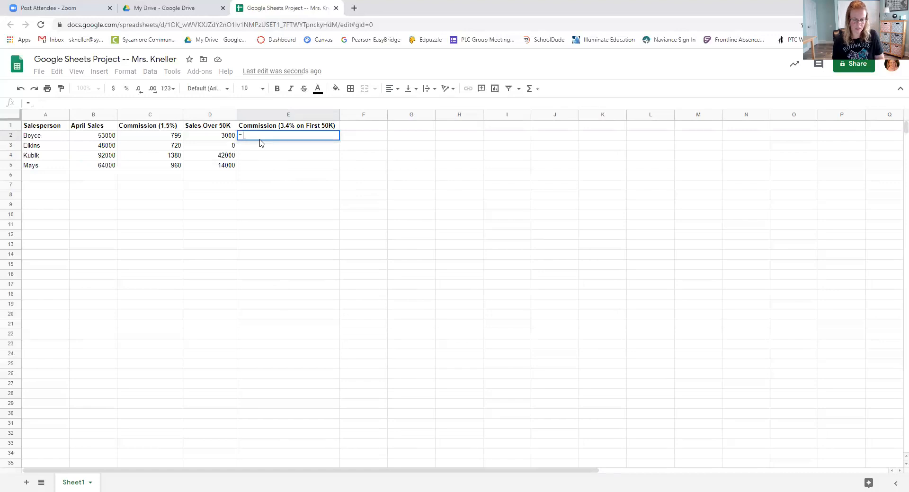
{"action": "type", "text": "IF"}
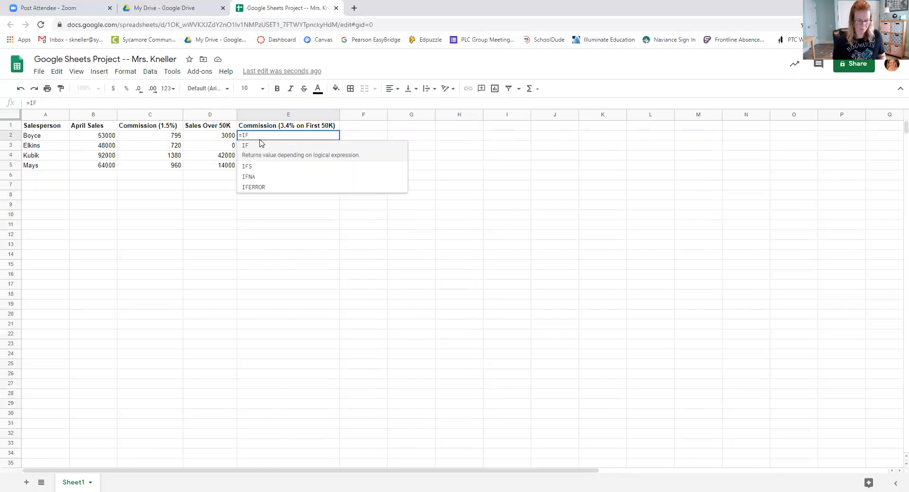
{"action": "type", "text": "("}
{"action": "left_click", "coordinate": [88, 137]}
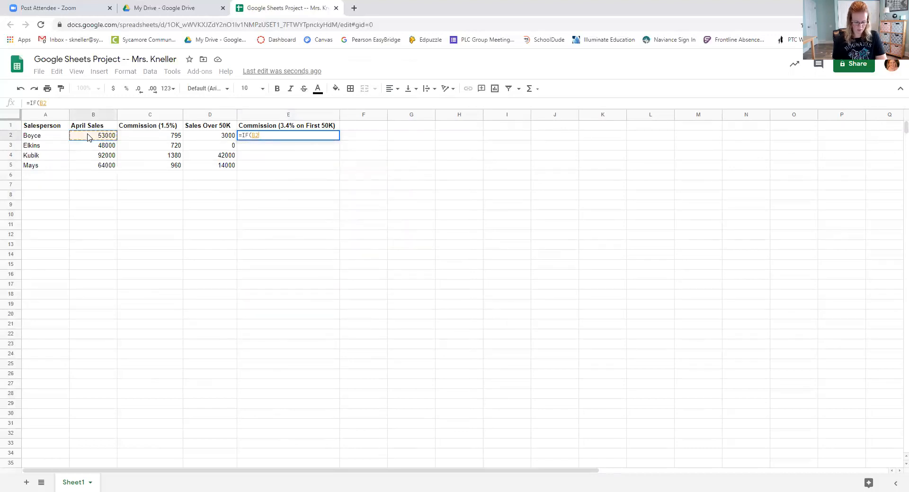
{"action": "type", "text": ">"}
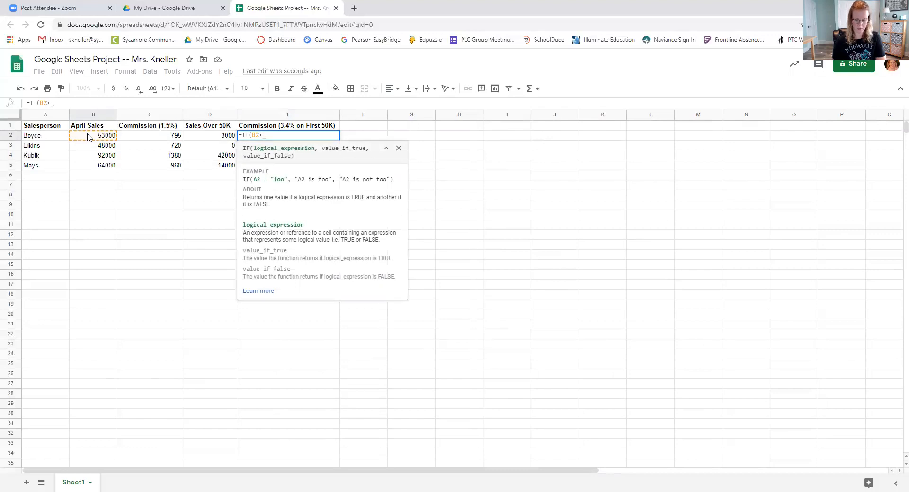
{"action": "type", "text": "50000"}
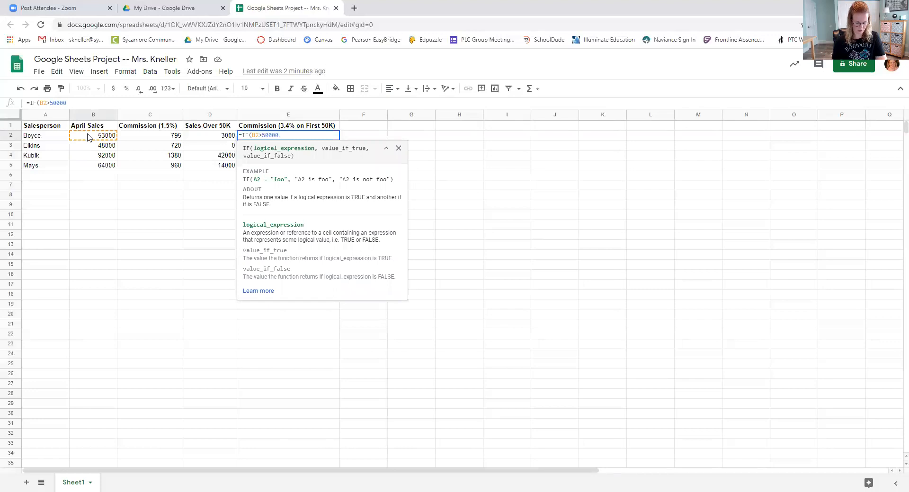
{"action": "type", "text": ","}
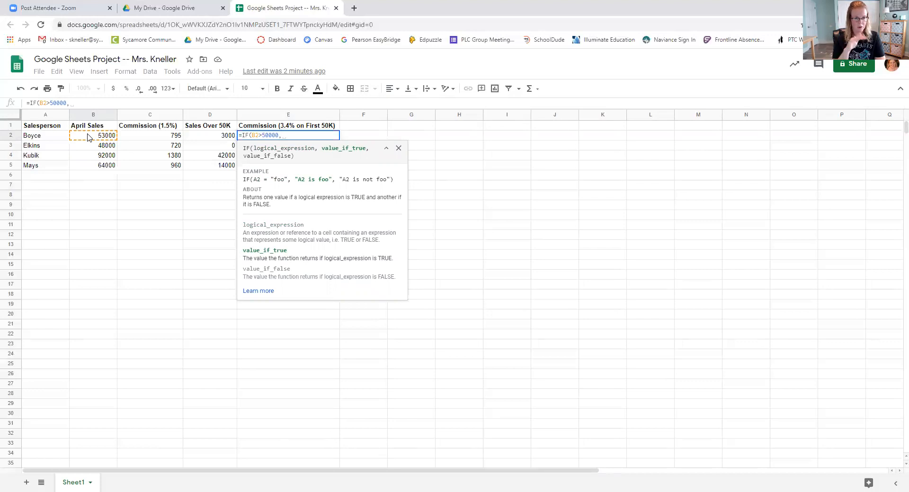
{"action": "type", "text": "50000"}
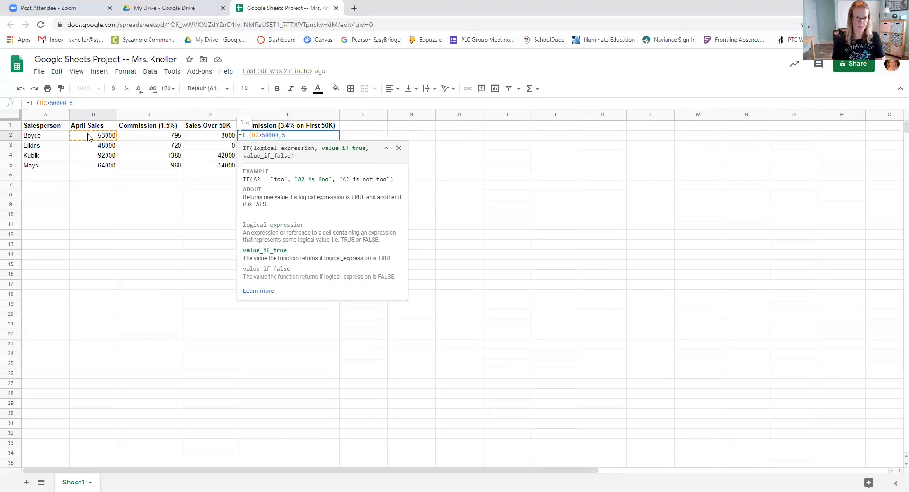
{"action": "type", "text": "*"}
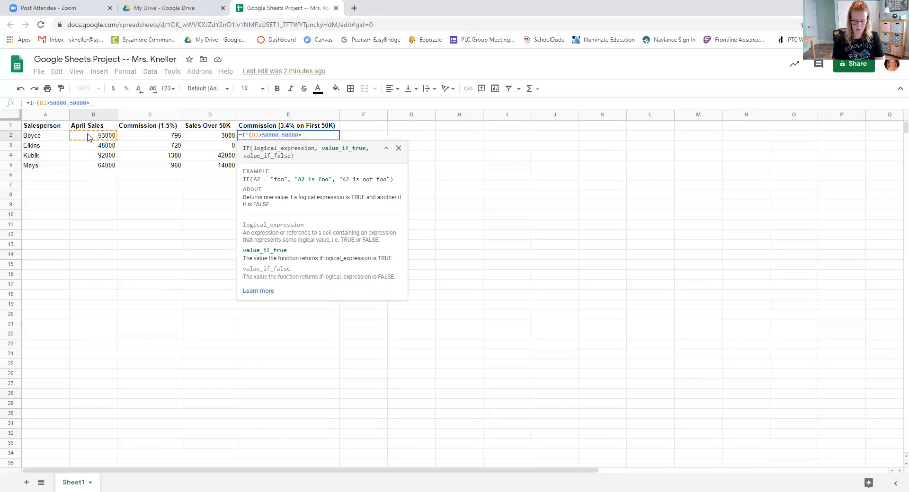
{"action": "type", "text": "0.034"}
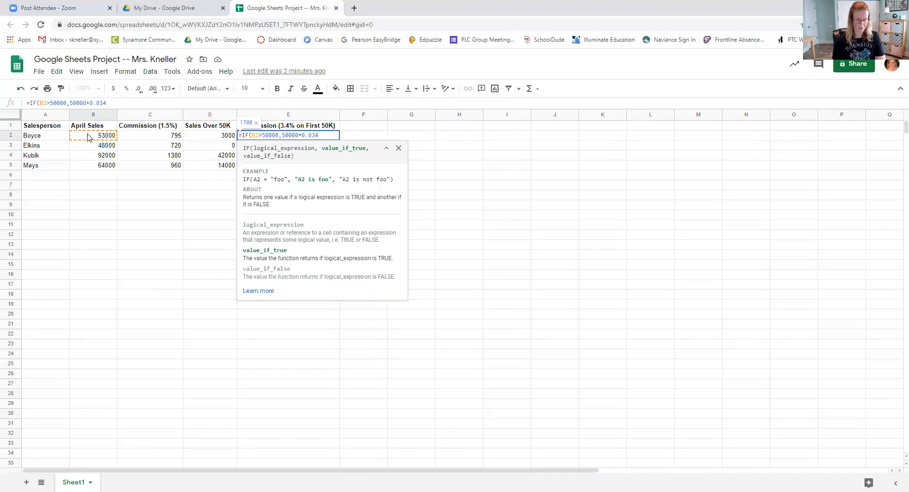
{"action": "type", "text": ","}
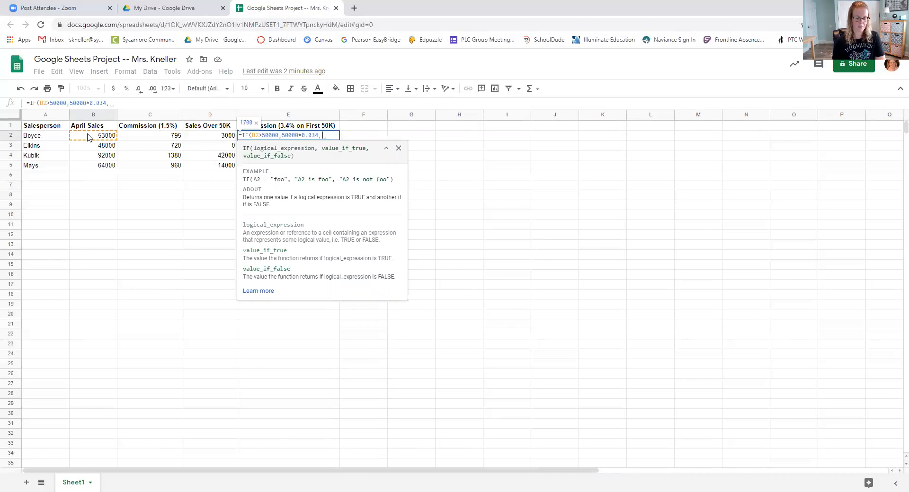
{"action": "left_click", "coordinate": [85, 136]}
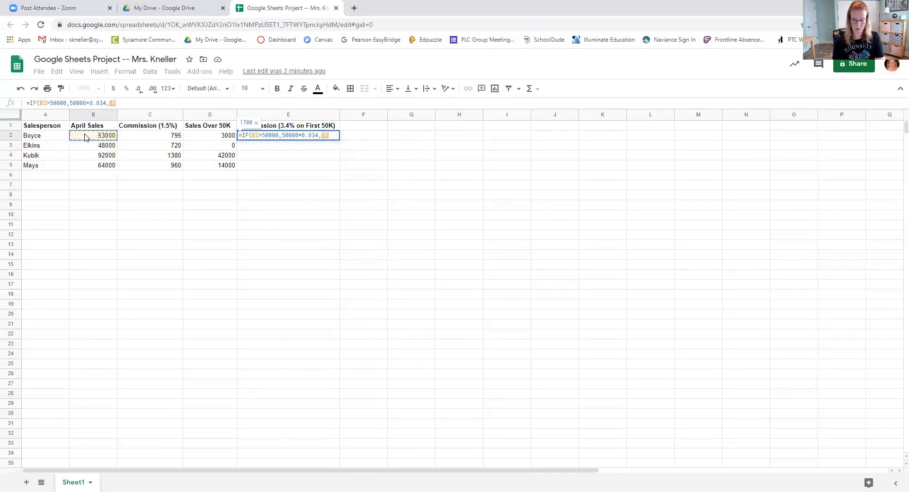
{"action": "type", "text": "*0.034"}
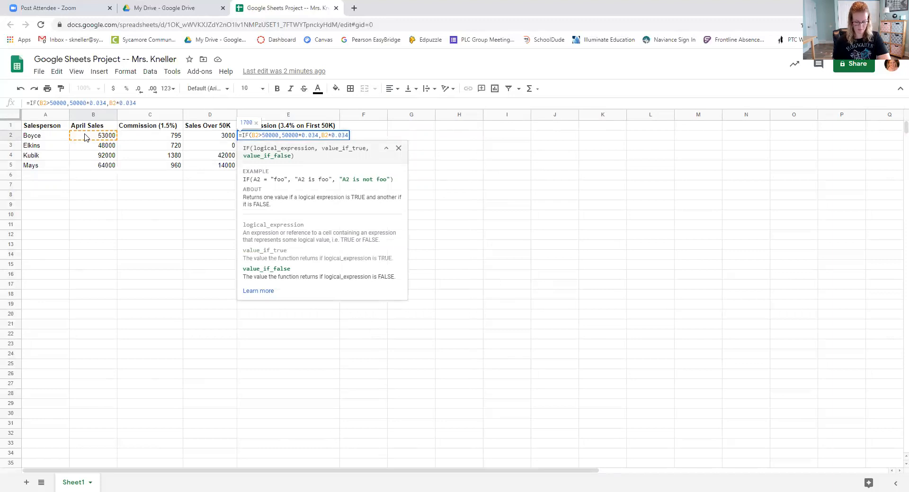
{"action": "type", "text": ")"}
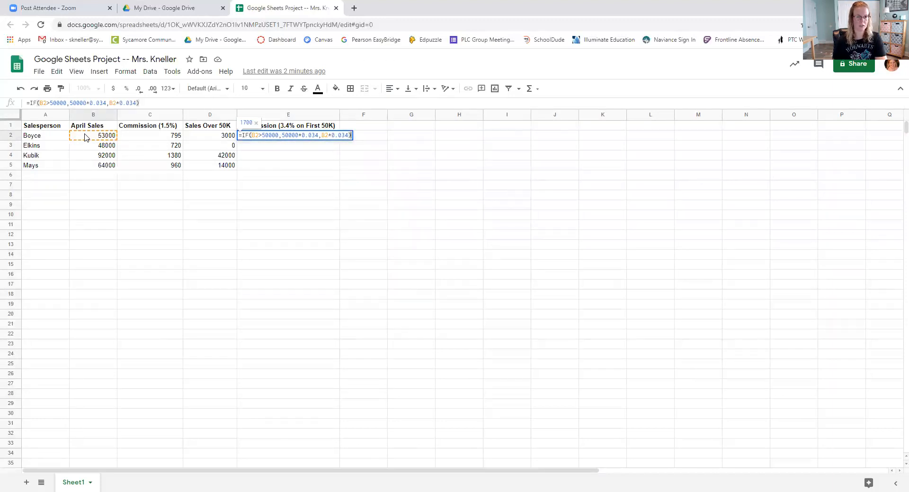
{"action": "key", "text": "Return"}
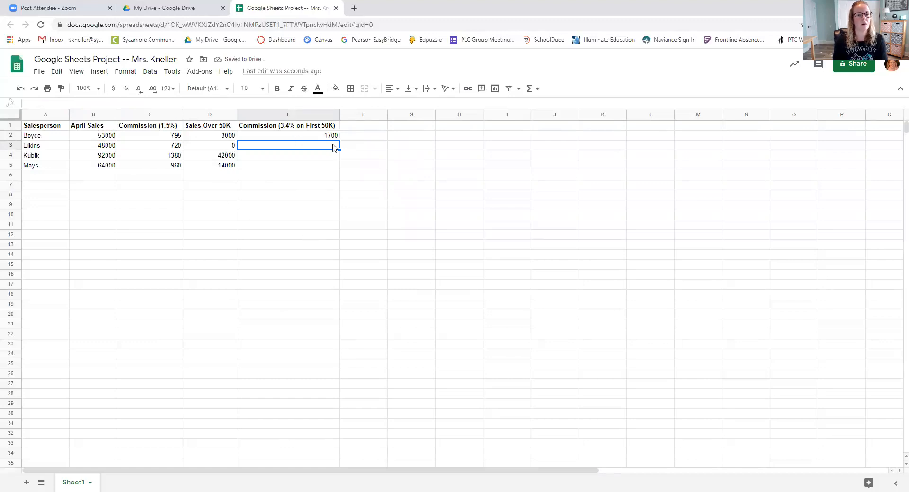
- Copy the 3.4% commission formula from E2 down through E5 and check the formulas in cells E2 to E5
{"action": "left_click", "coordinate": [320, 137]}
{"action": "left_click_drag", "start_coordinate": [339, 140], "coordinate": [337, 168]}
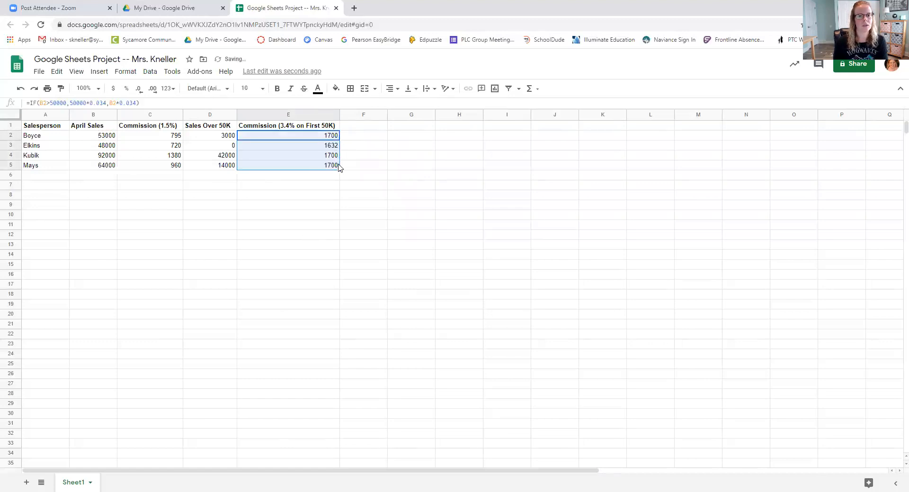
{"action": "left_click", "coordinate": [312, 146]}
{"action": "left_click", "coordinate": [312, 137]}
{"action": "left_click", "coordinate": [312, 156]}
{"action": "left_click", "coordinate": [310, 167]}
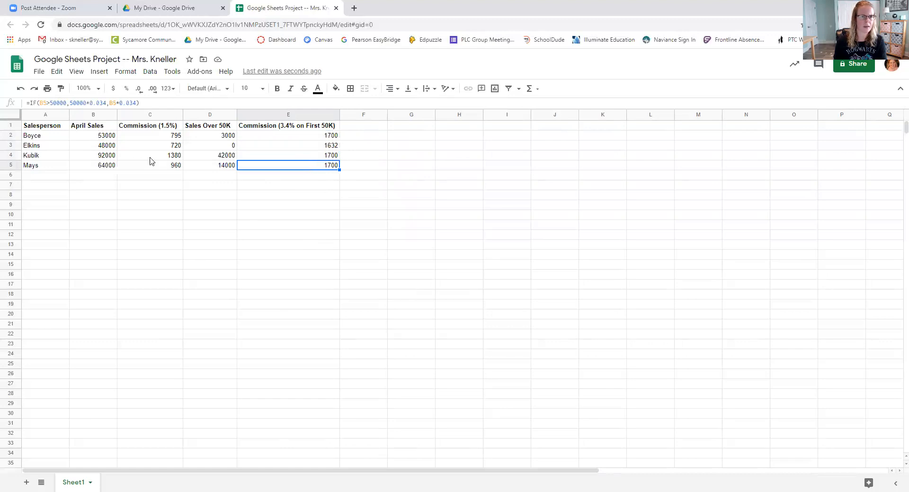
- Compare the April sales in column B with the 50K threshold and examine the commission formula in E3
{"action": "left_click", "coordinate": [95, 137]}
{"action": "left_click", "coordinate": [91, 156]}
{"action": "left_click", "coordinate": [91, 166]}
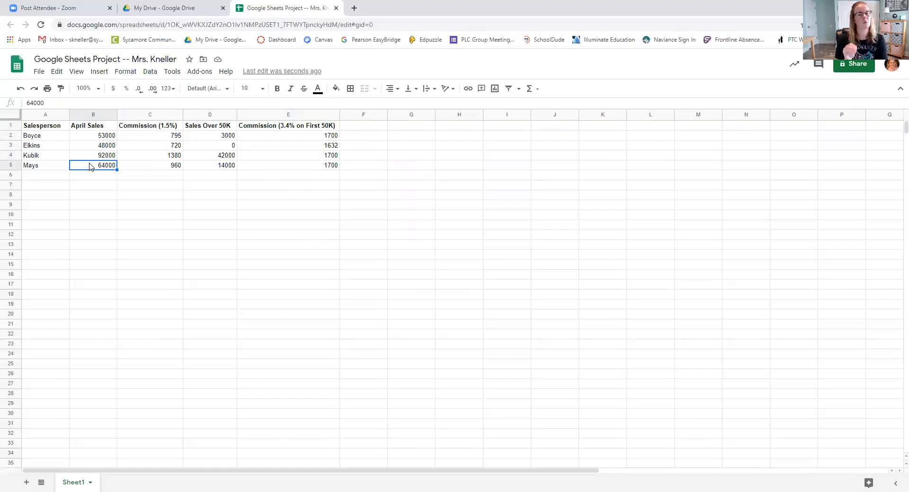
{"action": "left_click", "coordinate": [87, 148]}
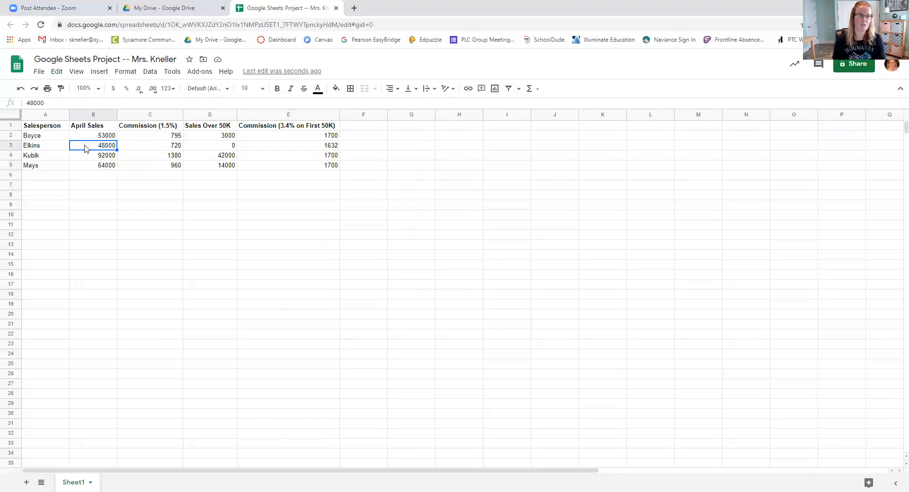
{"action": "left_click", "coordinate": [304, 146]}
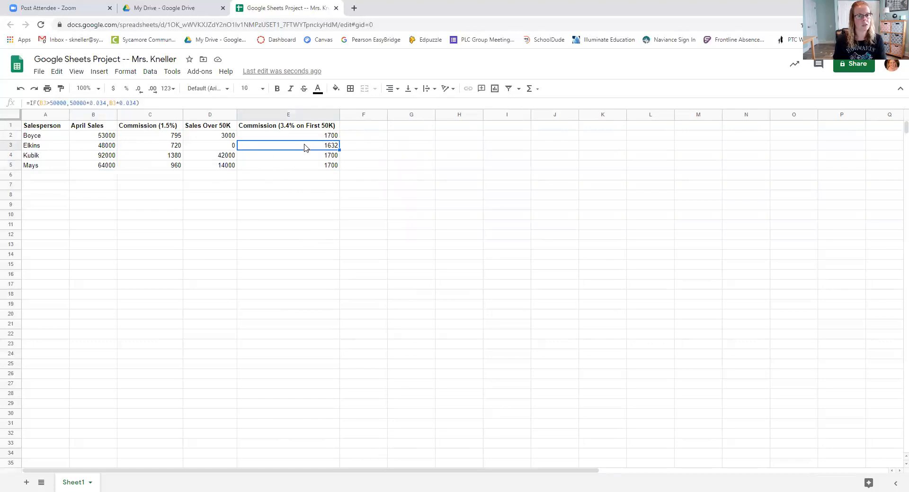
{"action": "left_click", "coordinate": [86, 149]}
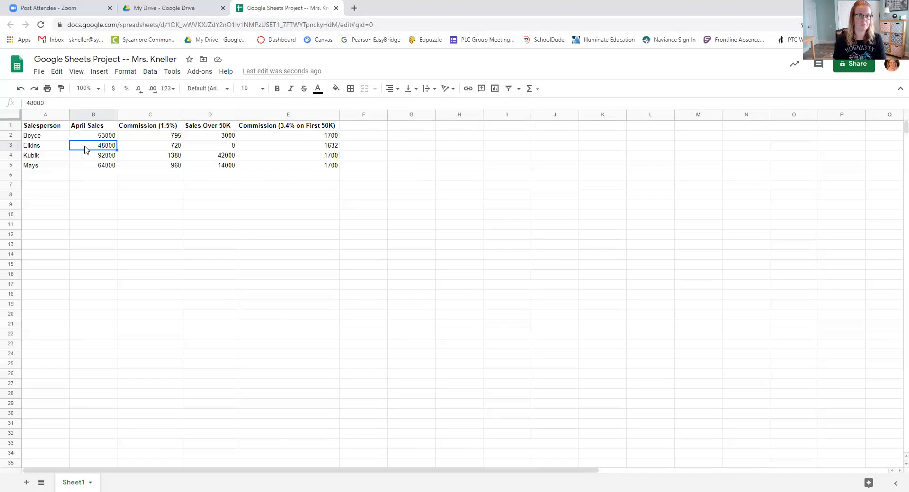
- Enter the header "Commission (4.6% Over 50K)" in cell F1
{"action": "left_click", "coordinate": [360, 128]}
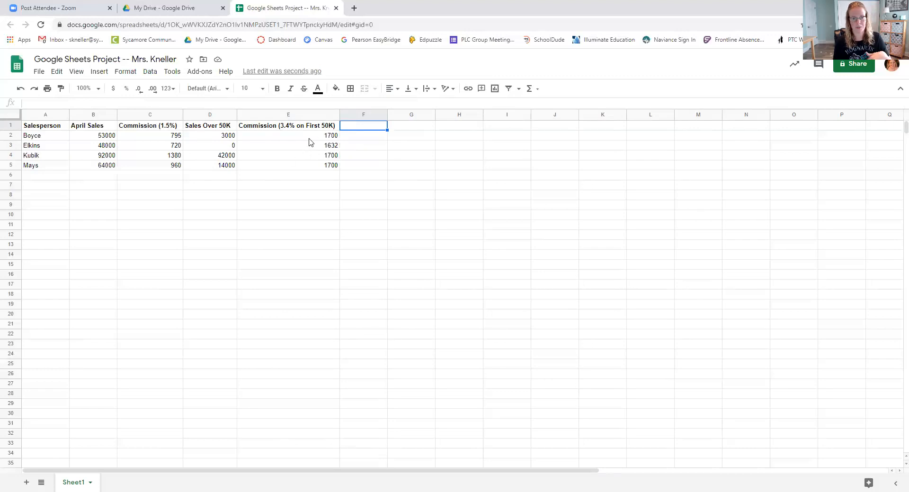
{"action": "type", "text": "Commission"}
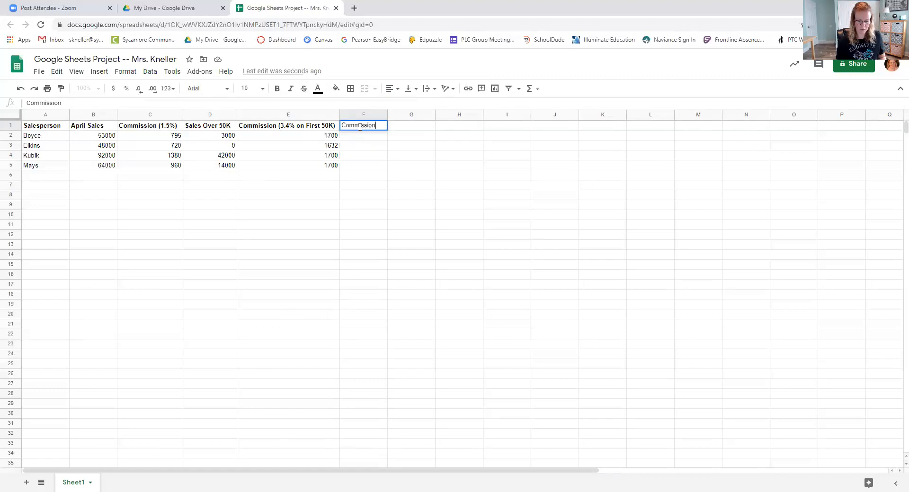
{"action": "type", "text": " (4.6"}
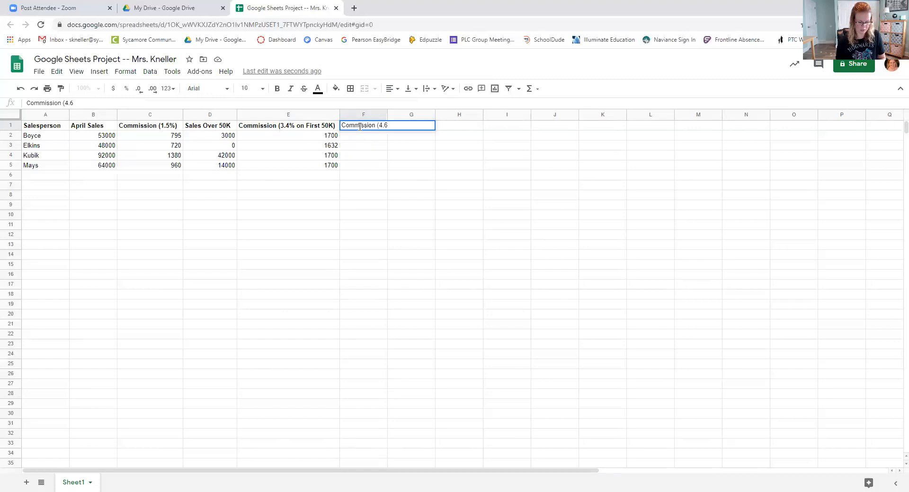
{"action": "type", "text": "% Over"}
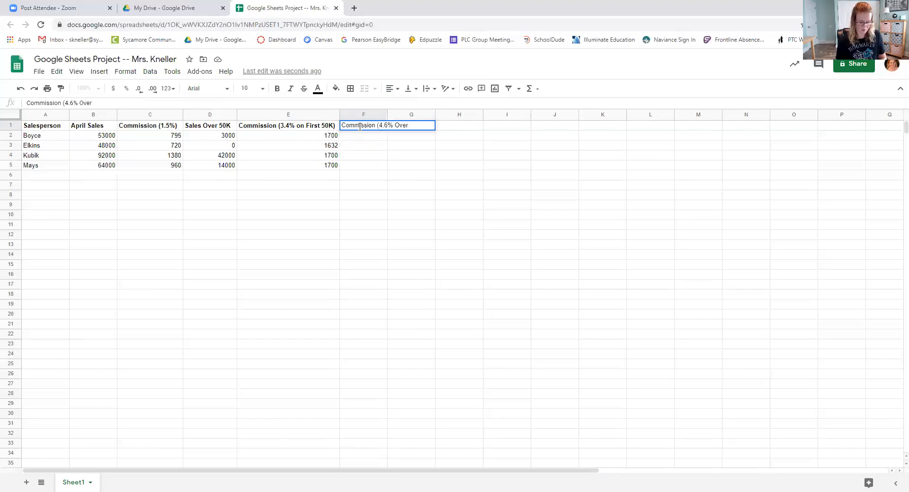
{"action": "type", "text": " 50K"}
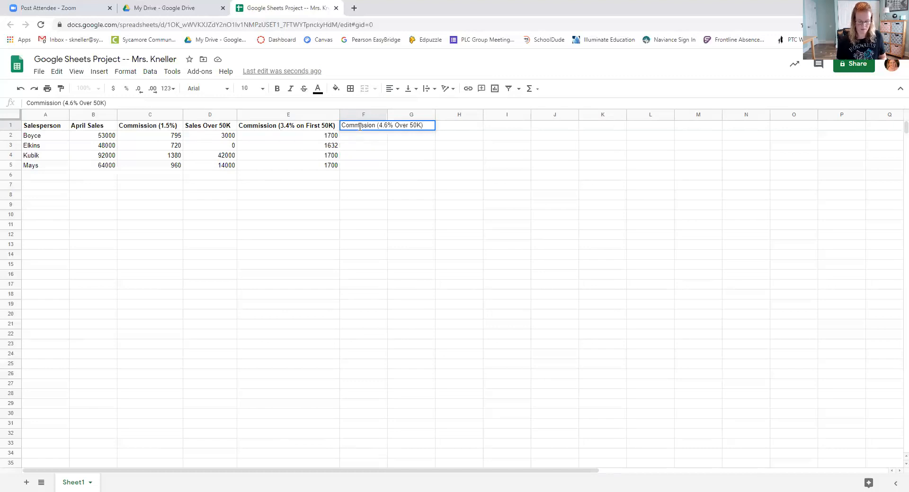
{"action": "key", "text": "Return"}
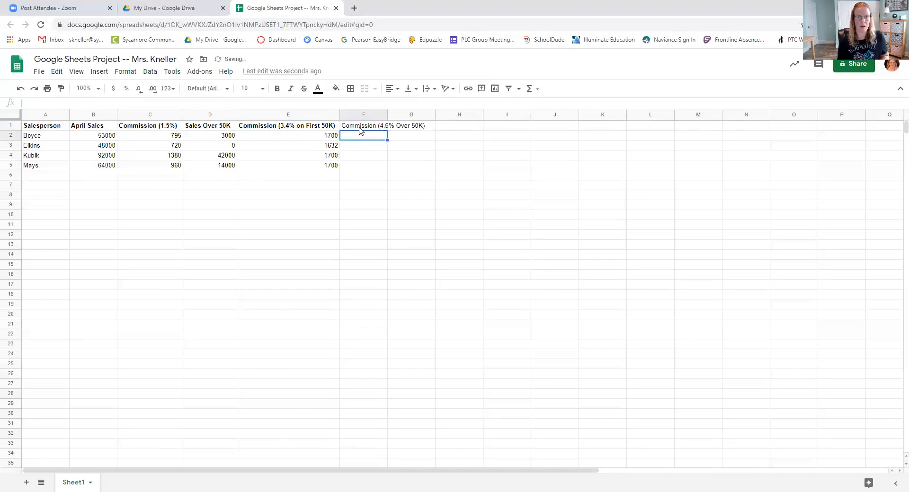
- Widen column F to fit its header text and make the header in F1 bold
{"action": "left_click_drag", "start_coordinate": [387, 114], "coordinate": [430, 114]}
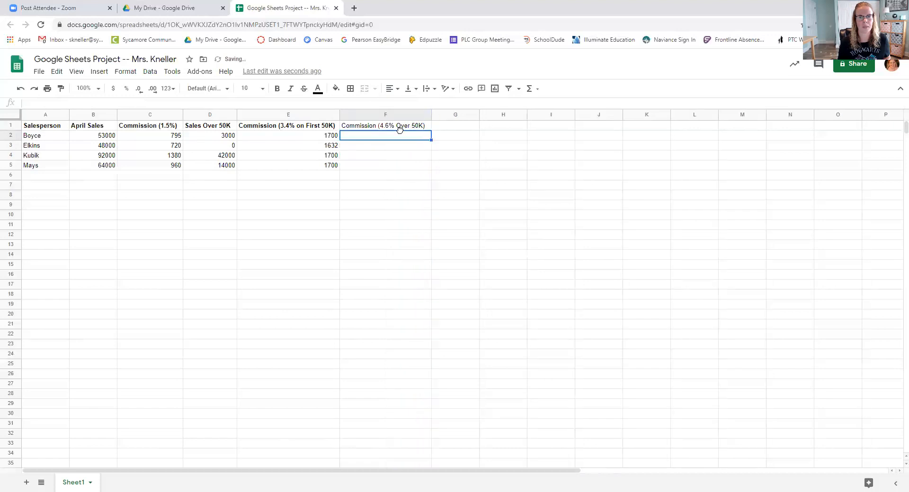
{"action": "left_click", "coordinate": [382, 127]}
{"action": "left_click", "coordinate": [277, 91]}
- Calculate the 4.6% commission in F2 with the formula =D2*0.046 and copy it down through F5
{"action": "left_click", "coordinate": [367, 136]}
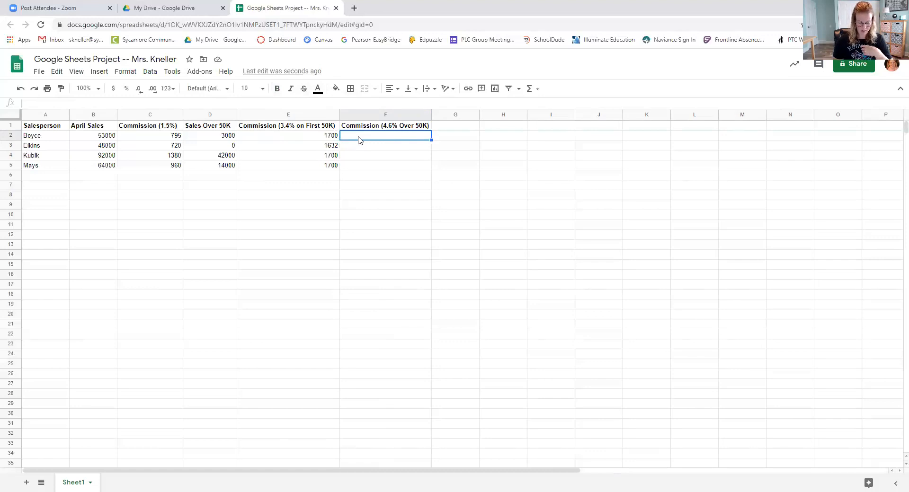
{"action": "type", "text": "="}
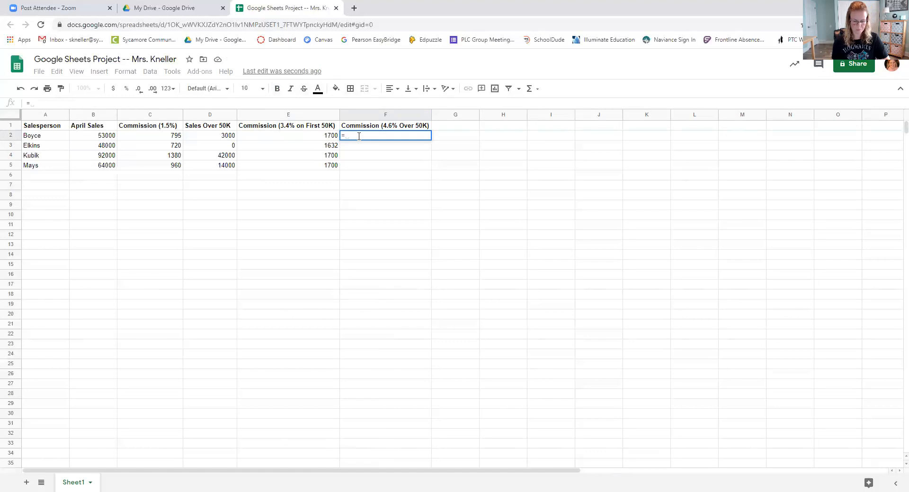
{"action": "left_click", "coordinate": [199, 137]}
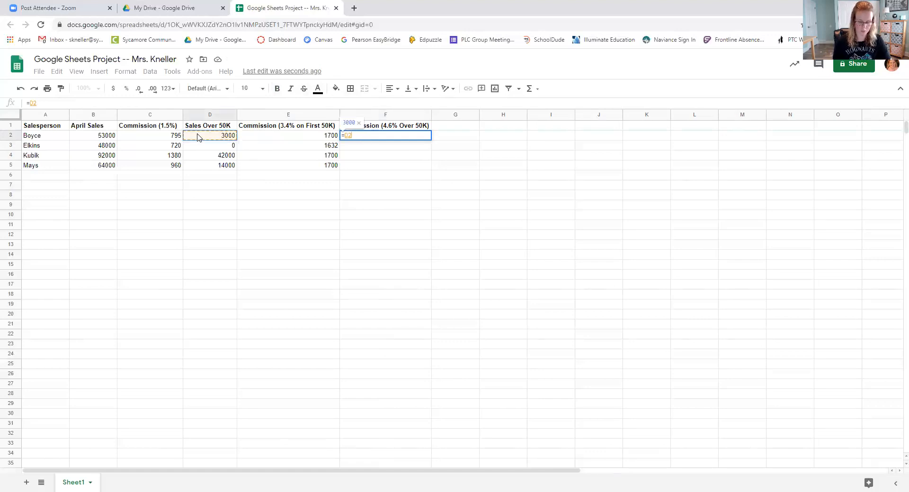
{"action": "type", "text": "*"}
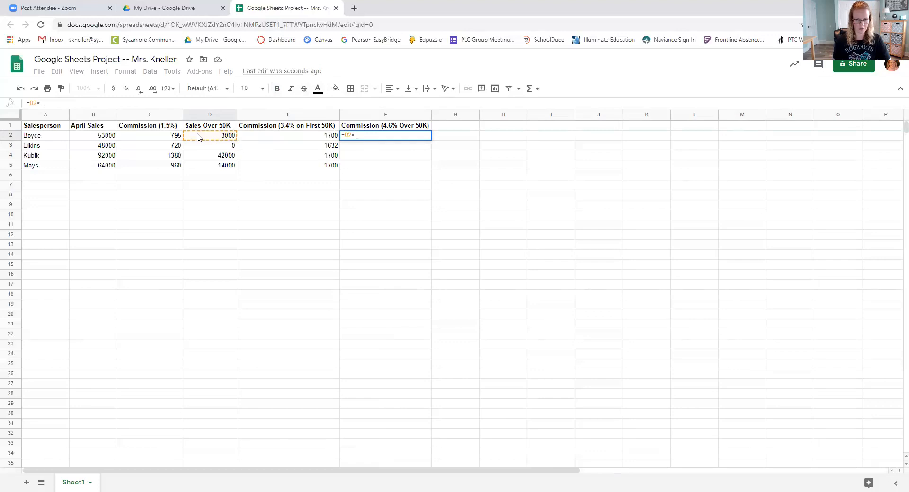
{"action": "type", "text": "0.046"}
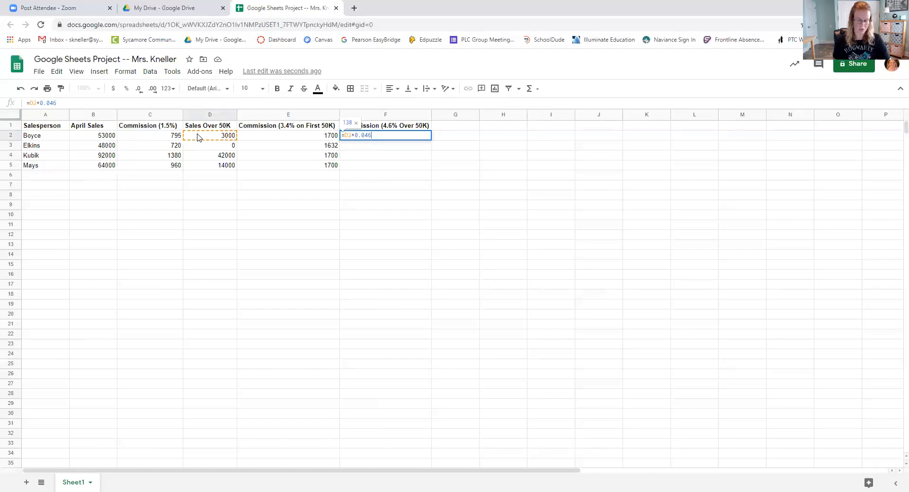
{"action": "key", "text": "Return"}
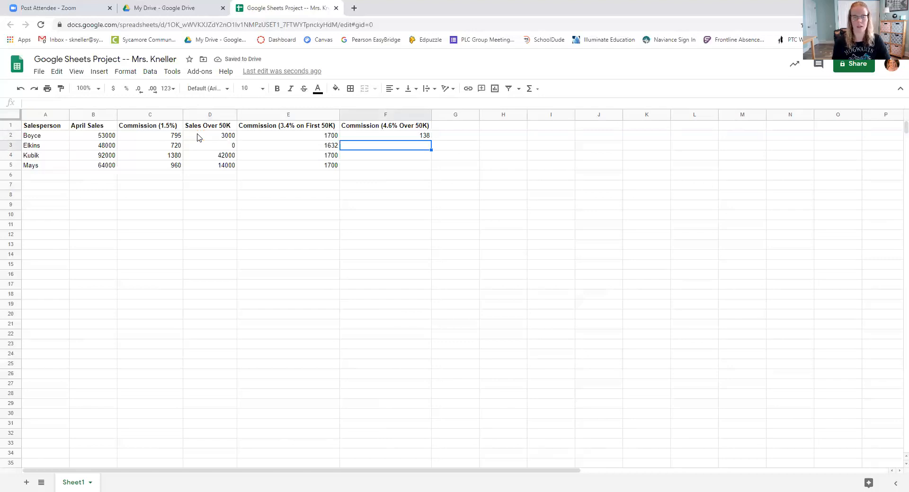
{"action": "left_click", "coordinate": [414, 137]}
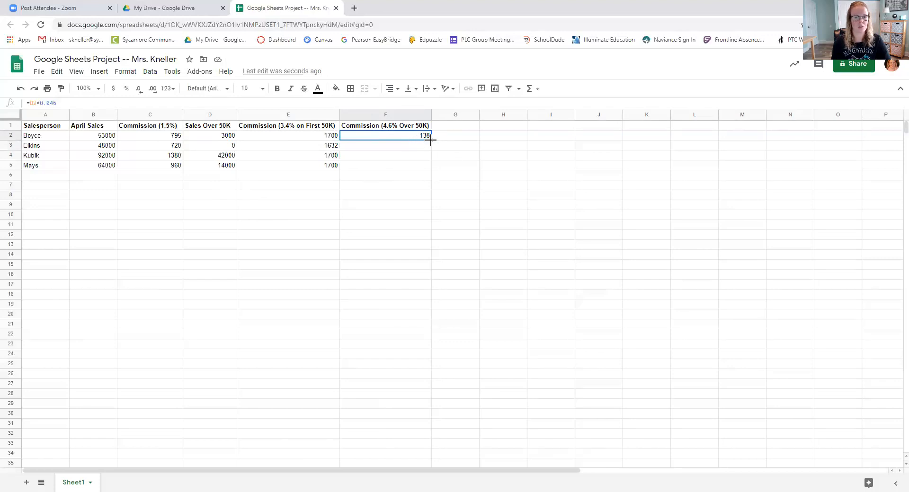
{"action": "left_click_drag", "start_coordinate": [431, 140], "coordinate": [431, 163]}
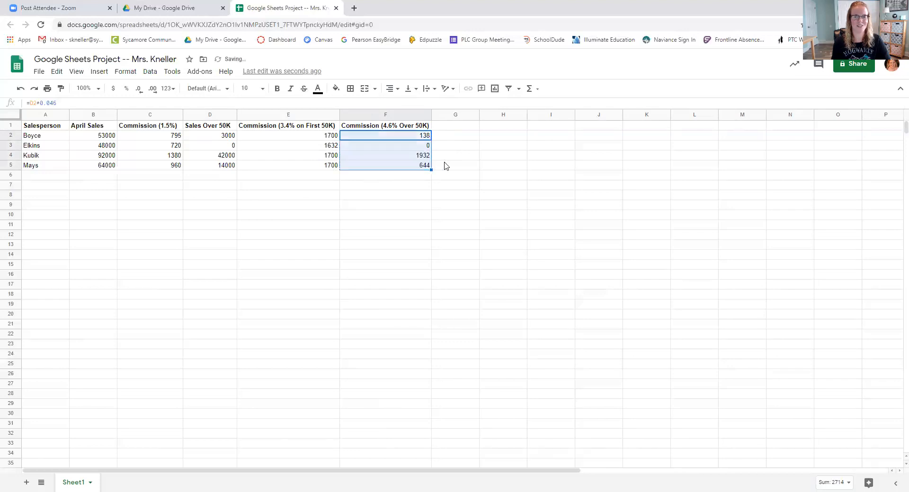
- Check the formulas in F3 and D3, and review the three commission columns C, E and F
{"action": "left_click", "coordinate": [406, 150]}
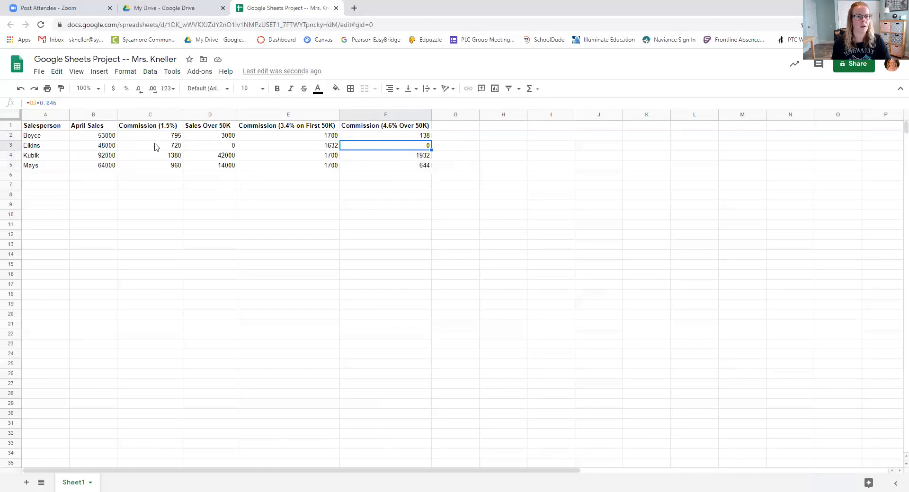
{"action": "left_click", "coordinate": [217, 148]}
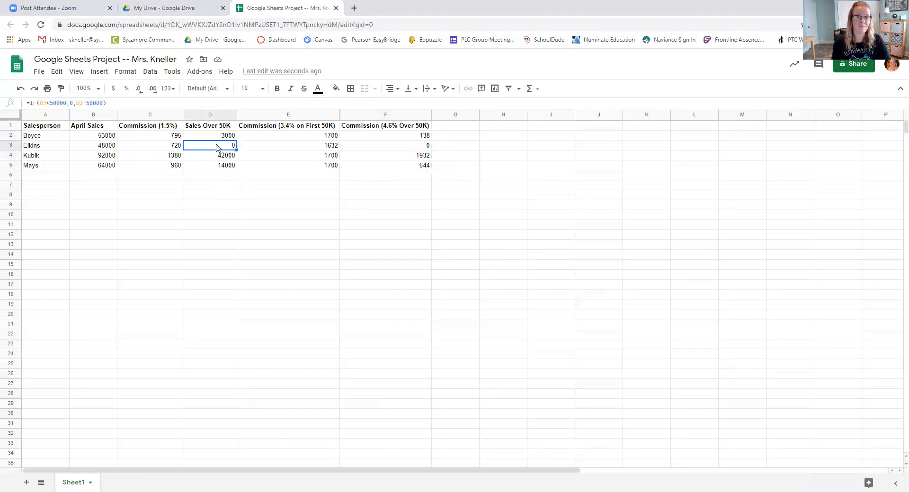
{"action": "left_click", "coordinate": [352, 149]}
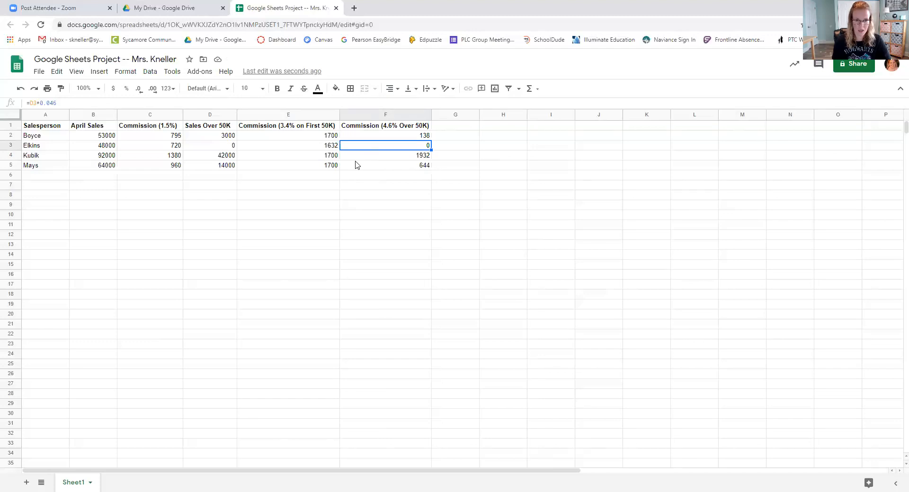
{"action": "left_click", "coordinate": [446, 127]}
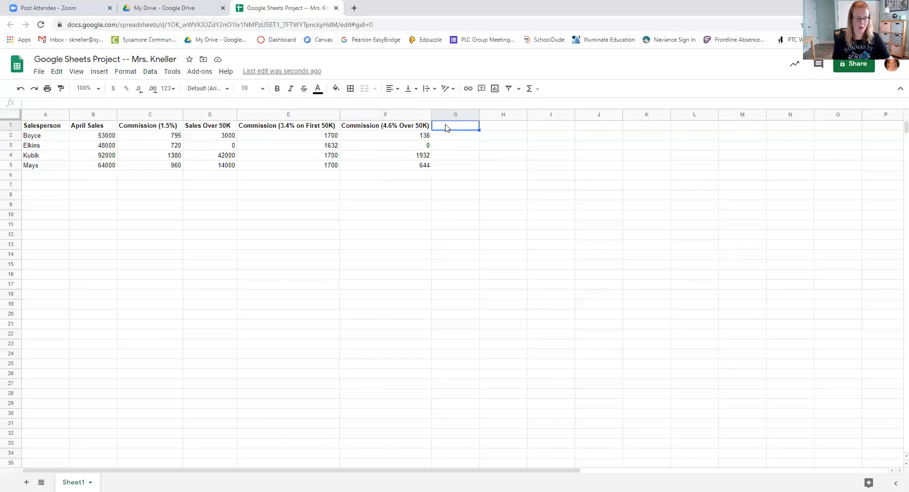
{"action": "left_click", "coordinate": [148, 130]}
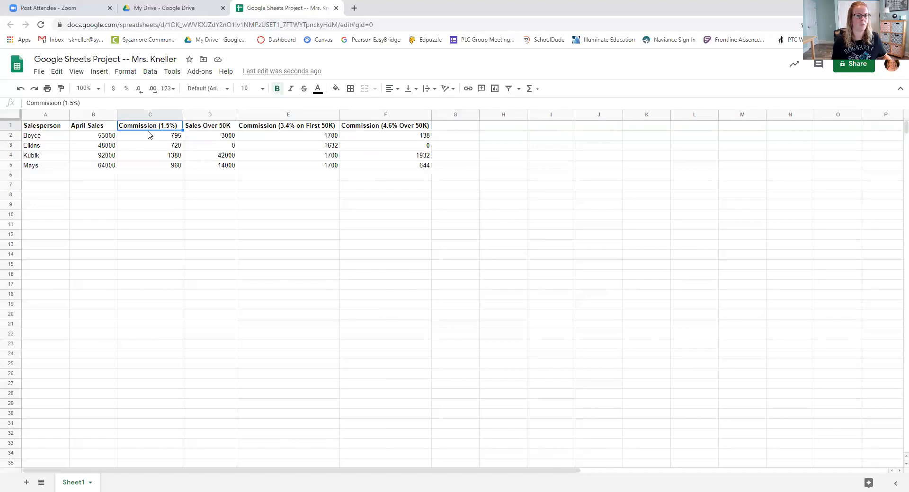
{"action": "left_click", "coordinate": [260, 137]}
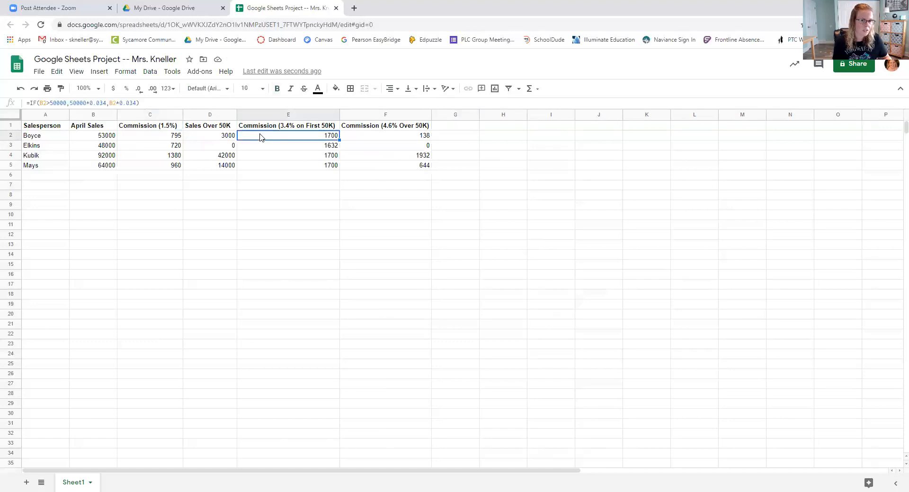
{"action": "left_click", "coordinate": [368, 136]}
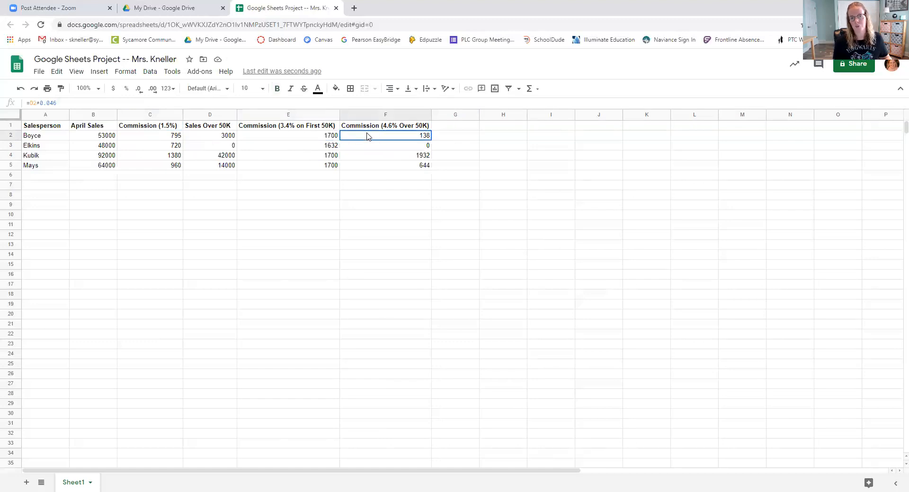
- Enter the header "Total" in cell G1 and make it bold
{"action": "left_click", "coordinate": [443, 130]}
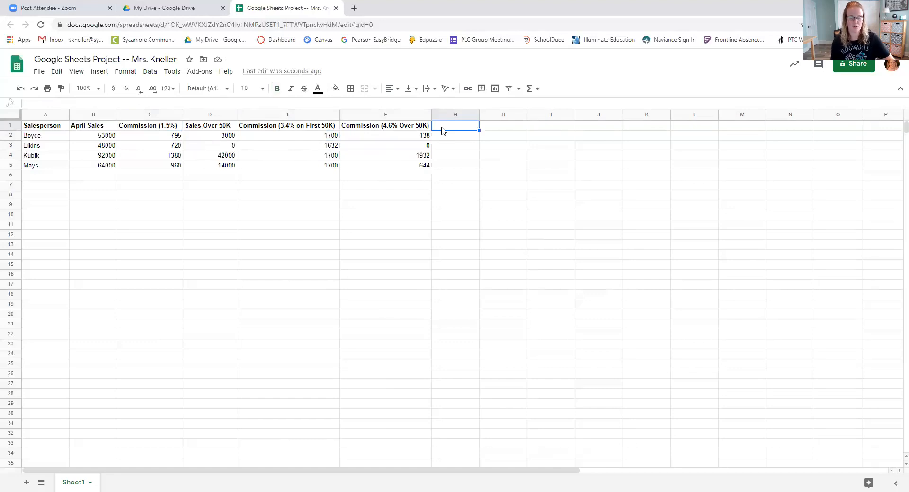
{"action": "type", "text": "Total"}
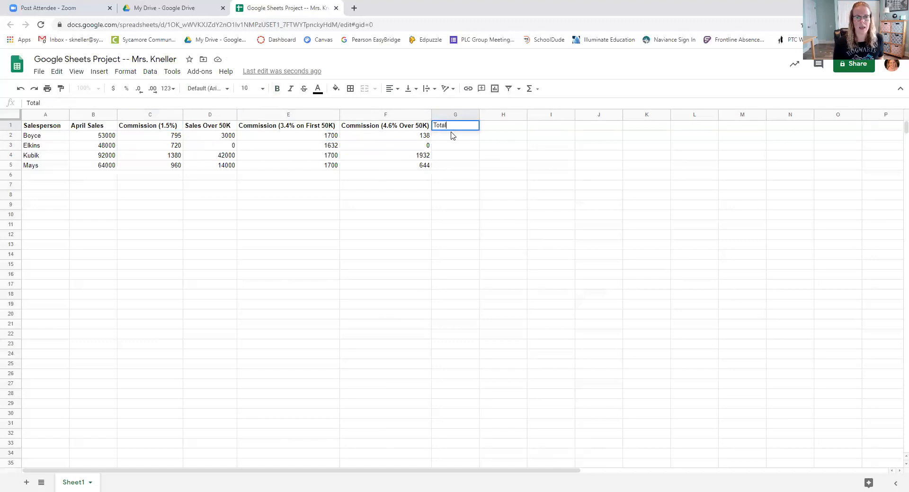
{"action": "left_click", "coordinate": [453, 135]}
{"action": "left_click", "coordinate": [450, 127]}
{"action": "left_click", "coordinate": [277, 89]}
- Add up the three commissions of the first salesperson in G2 with the formula =C2+E2+F2
{"action": "left_click", "coordinate": [450, 138]}
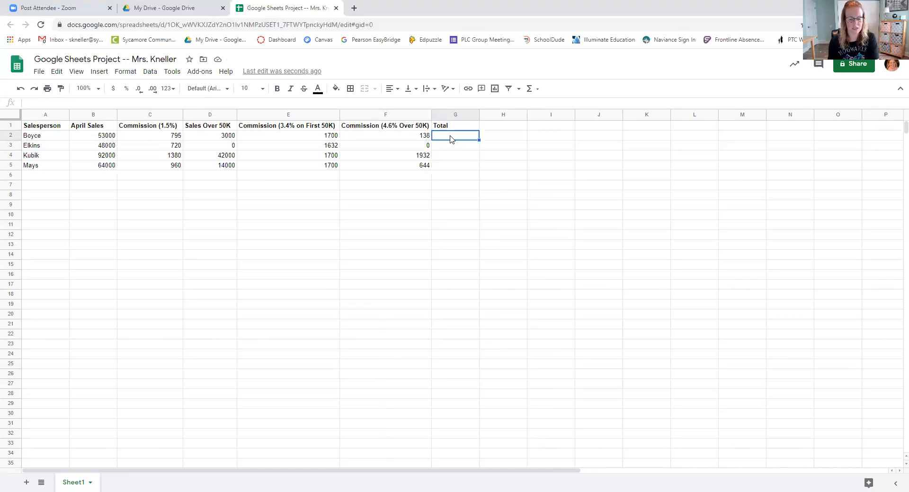
{"action": "type", "text": "="}
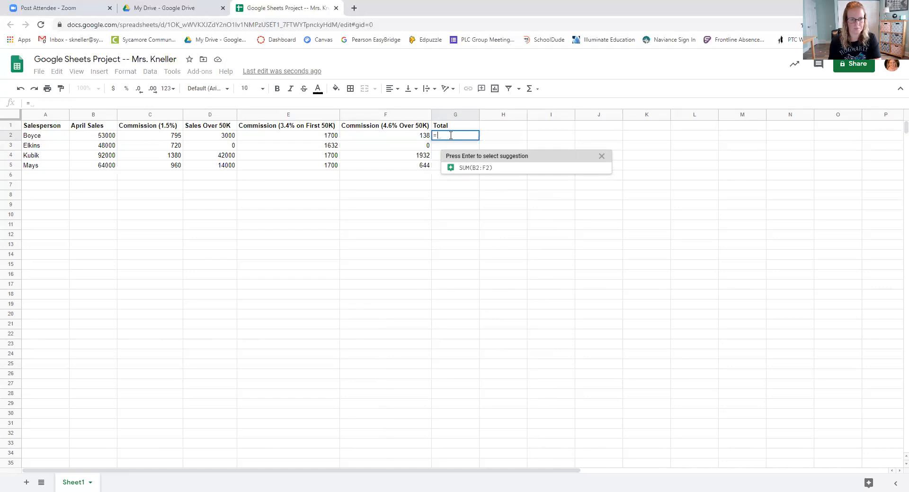
{"action": "left_click", "coordinate": [140, 136]}
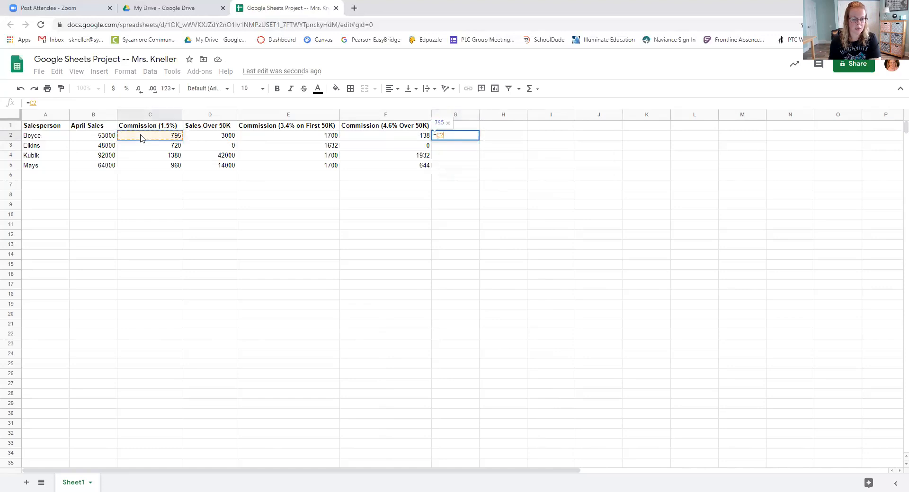
{"action": "type", "text": "+"}
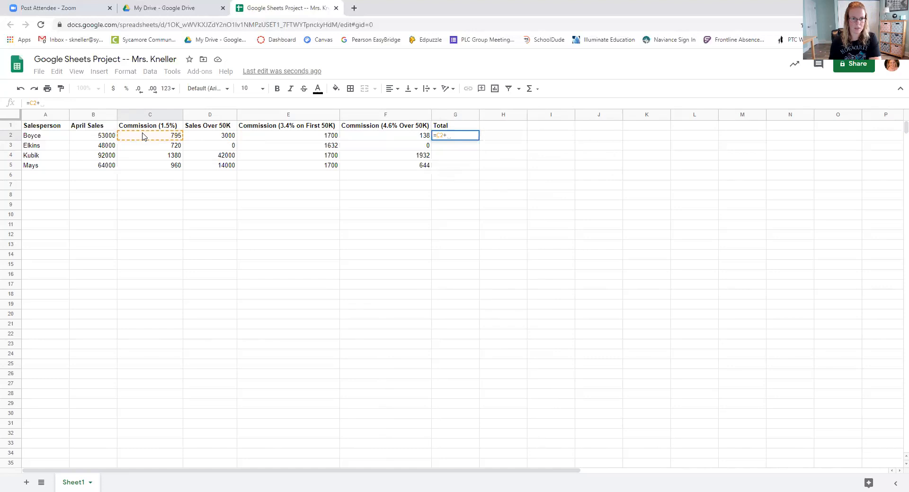
{"action": "left_click", "coordinate": [266, 137]}
{"action": "type", "text": "+"}
{"action": "left_click", "coordinate": [370, 137]}
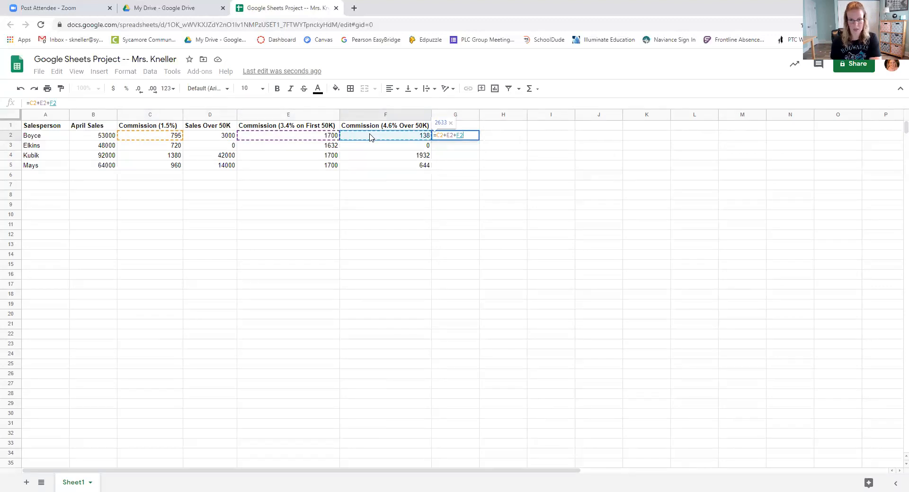
{"action": "key", "text": "Return"}
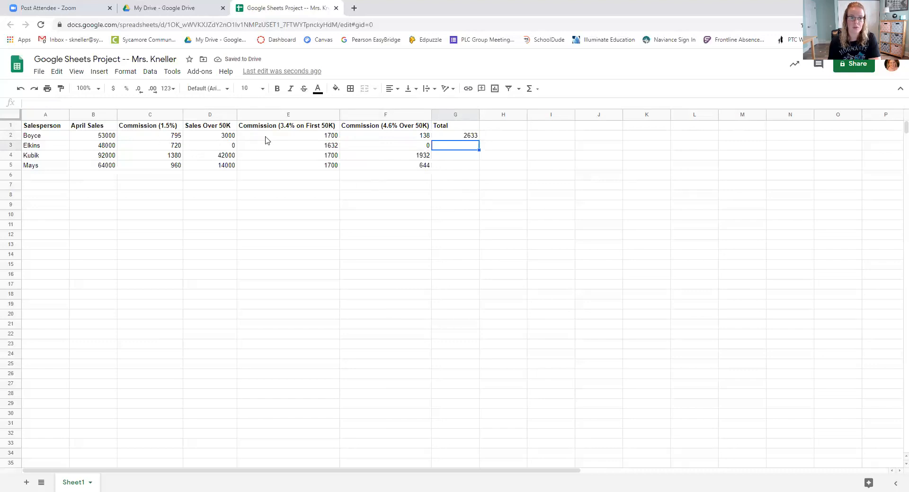
- Copy the total formula from G2 down through G5 and check the formula in G4
{"action": "left_click", "coordinate": [451, 136]}
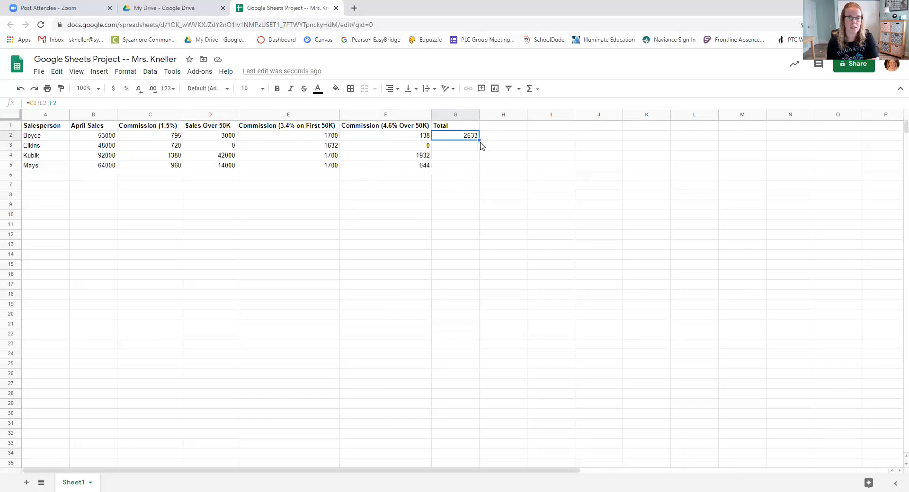
{"action": "left_click_drag", "start_coordinate": [479, 140], "coordinate": [481, 167]}
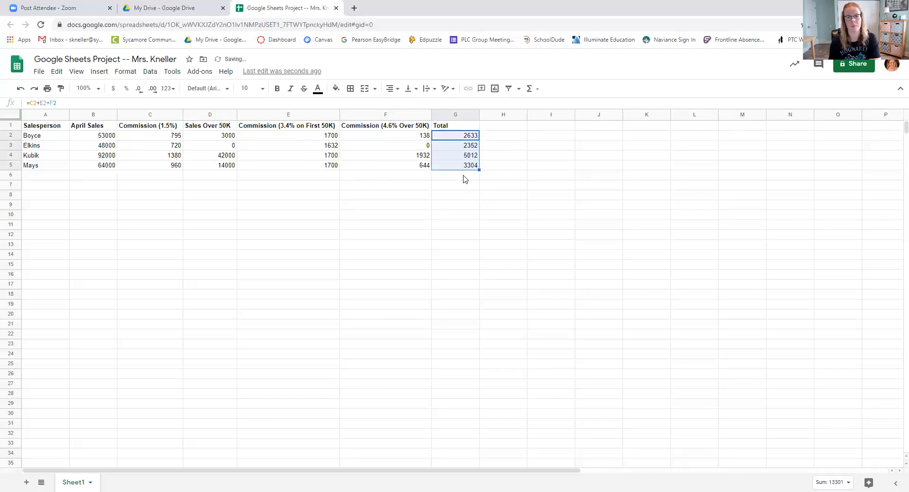
{"action": "left_click", "coordinate": [493, 169]}
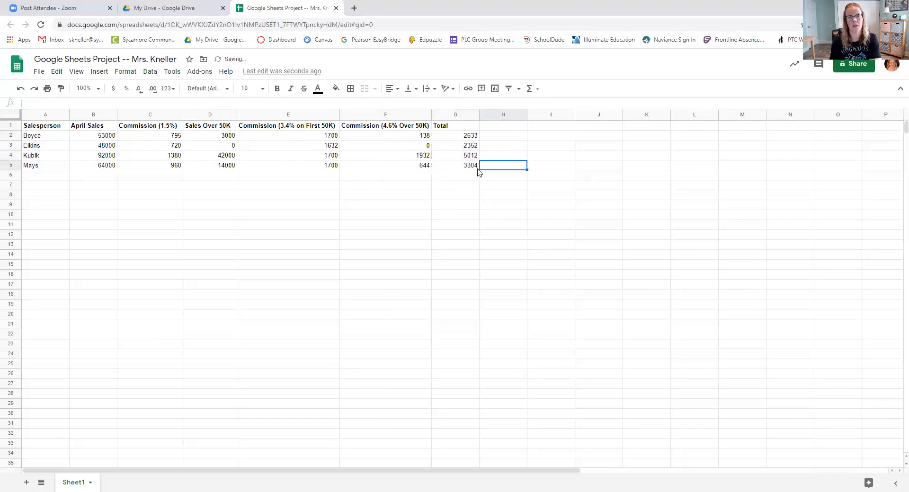
{"action": "left_click", "coordinate": [450, 158]}
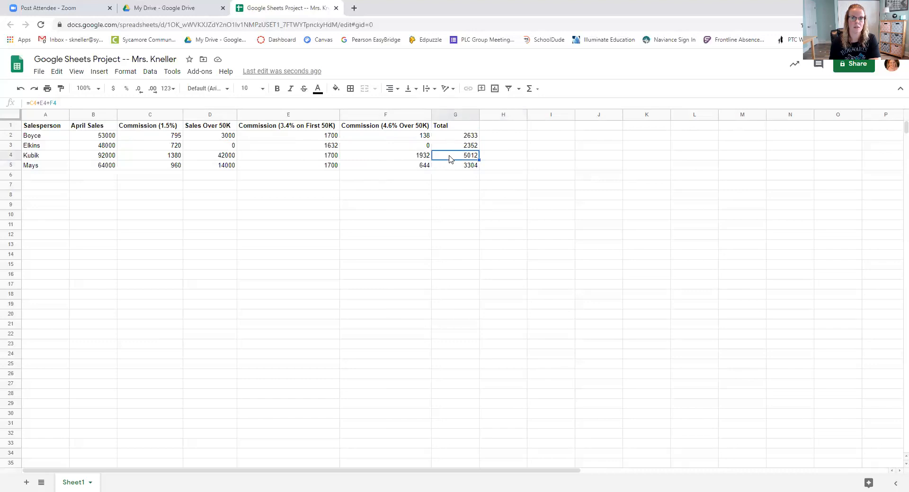
{"action": "left_click", "coordinate": [495, 159]}
{"action": "left_click", "coordinate": [493, 138]}
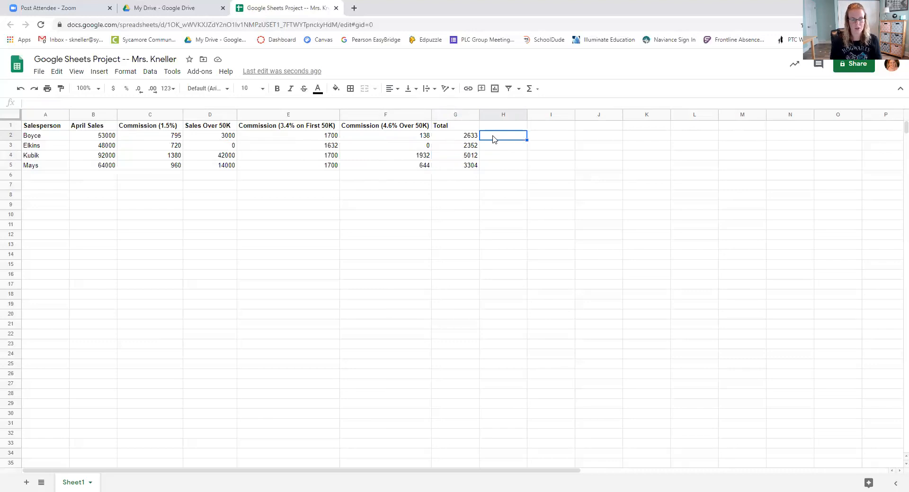
- Add two more salespeople by entering their last names in cells A6 and A7
{"action": "left_click", "coordinate": [48, 178]}
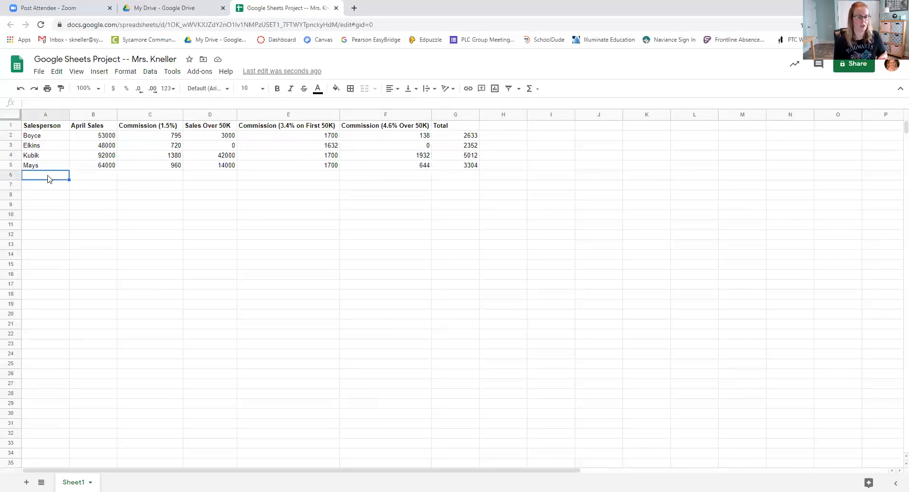
{"action": "type", "text": "Kneller"}
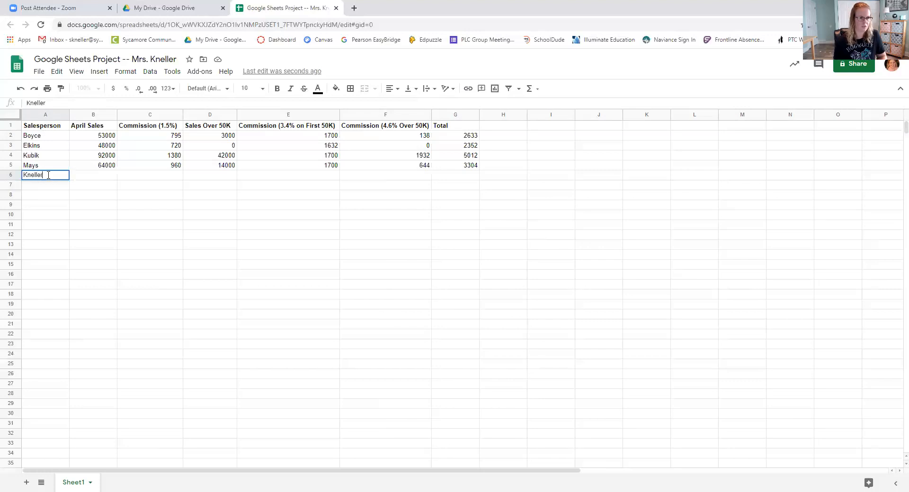
{"action": "key", "text": "Return"}
{"action": "type", "text": "Shaver"}
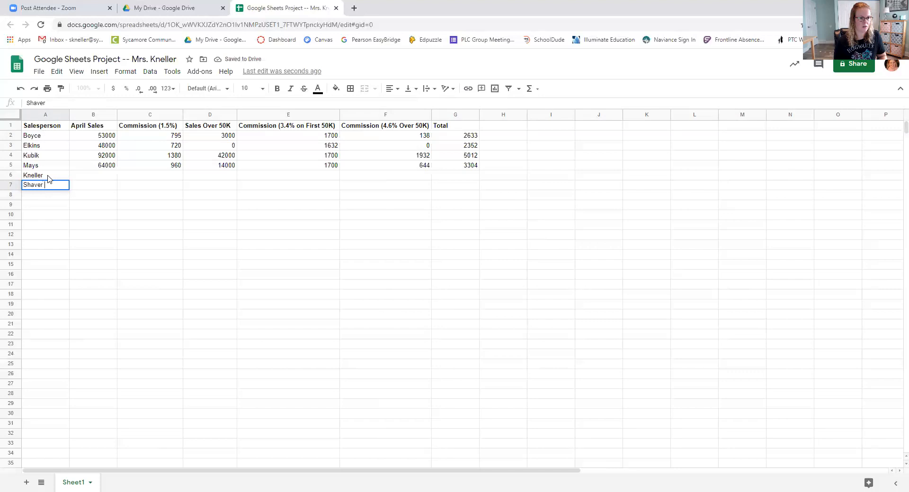
- Enter 108000 as the April sales in B6 for the salesperson in row 6
{"action": "left_click", "coordinate": [85, 176]}
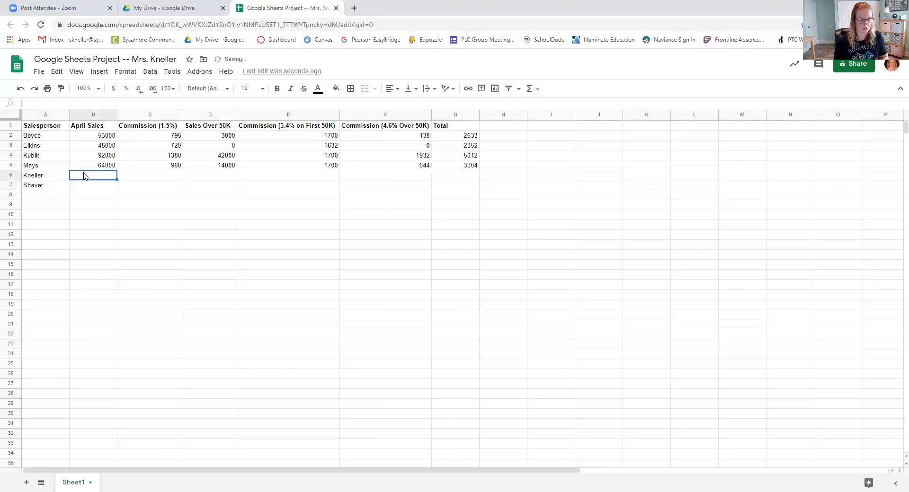
{"action": "type", "text": "1"}
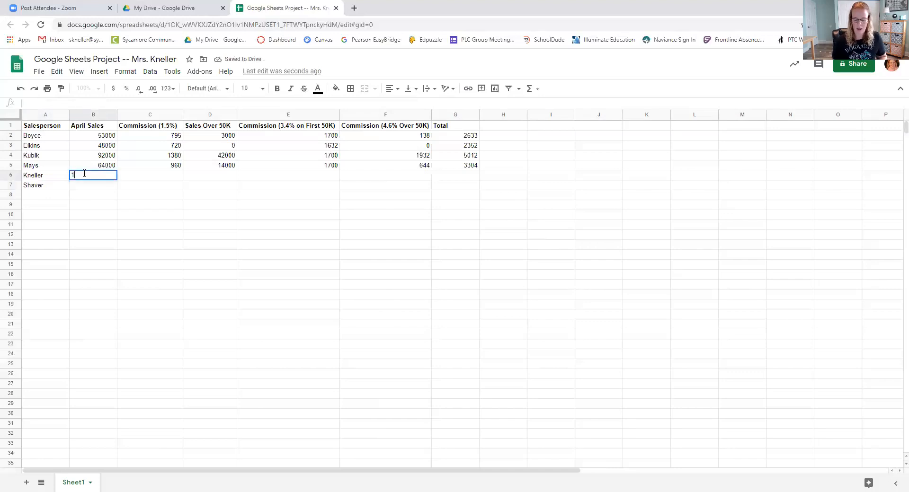
{"action": "type", "text": "08000"}
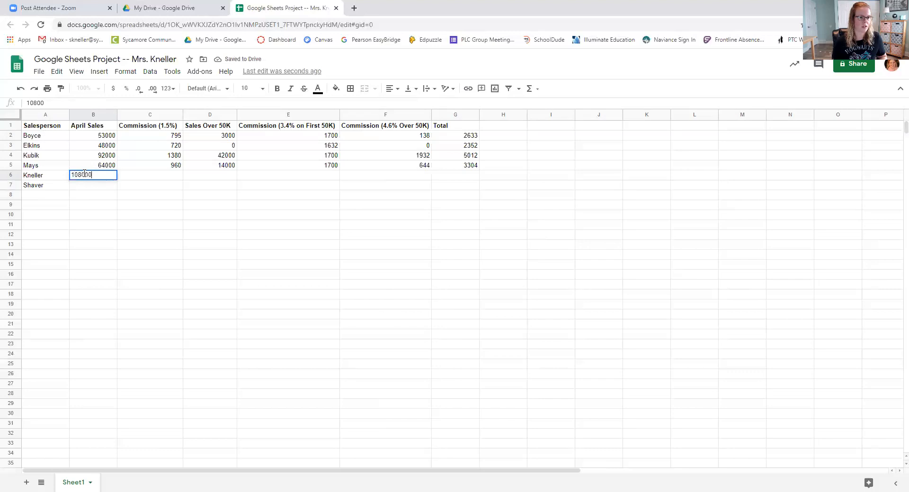
{"action": "key", "text": "Return"}
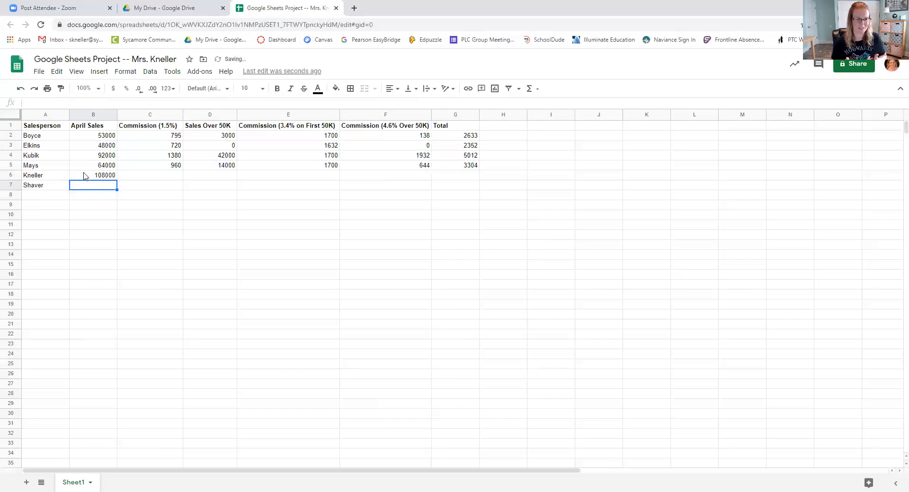
- Enter 37000 as the April sales in B7 and review the sales figures in B6 and B7
{"action": "type", "text": "37000"}
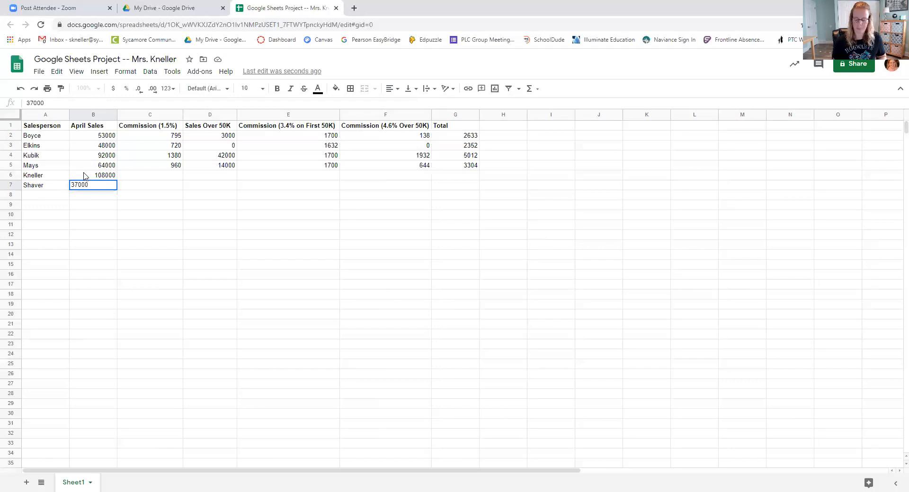
{"action": "key", "text": "Return"}
{"action": "left_click", "coordinate": [90, 176]}
{"action": "left_click", "coordinate": [90, 184]}
{"action": "left_click", "coordinate": [89, 177]}
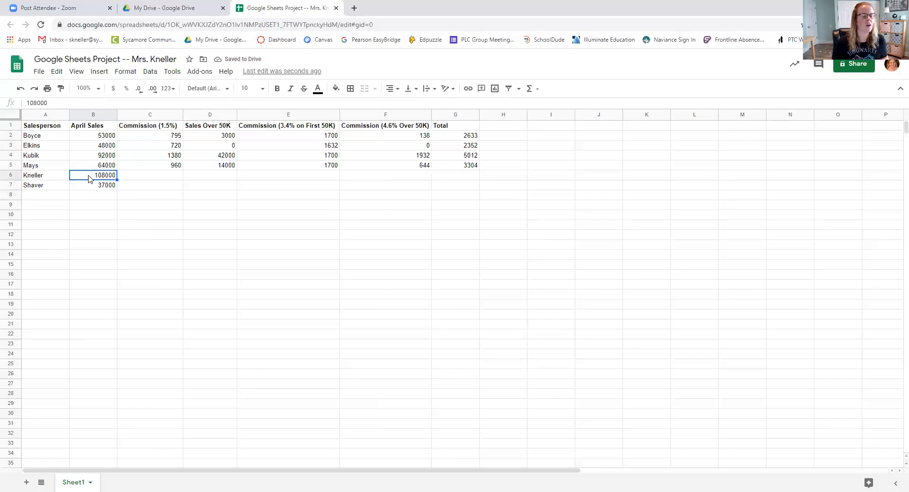
{"action": "left_click", "coordinate": [88, 187]}
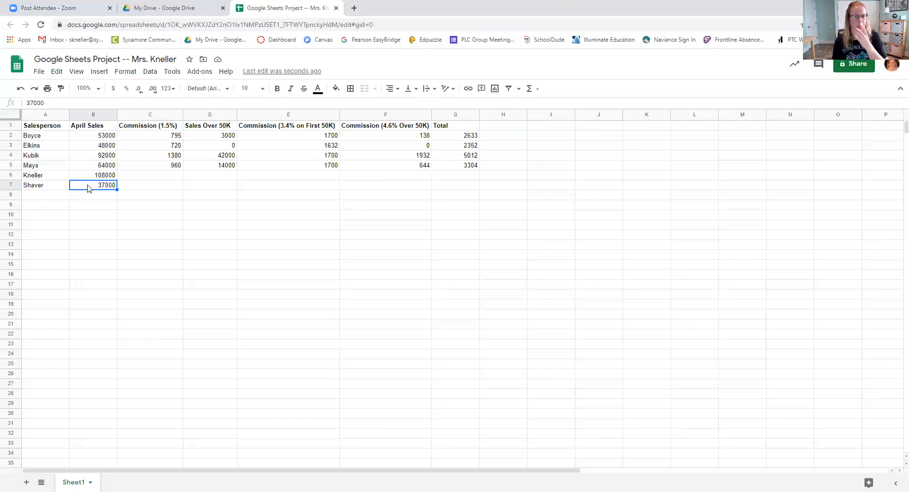
- Copy the 1.5% commission formula from C5 and the Sales Over 50K formula from D5 down through row 7
{"action": "left_click", "coordinate": [139, 177]}
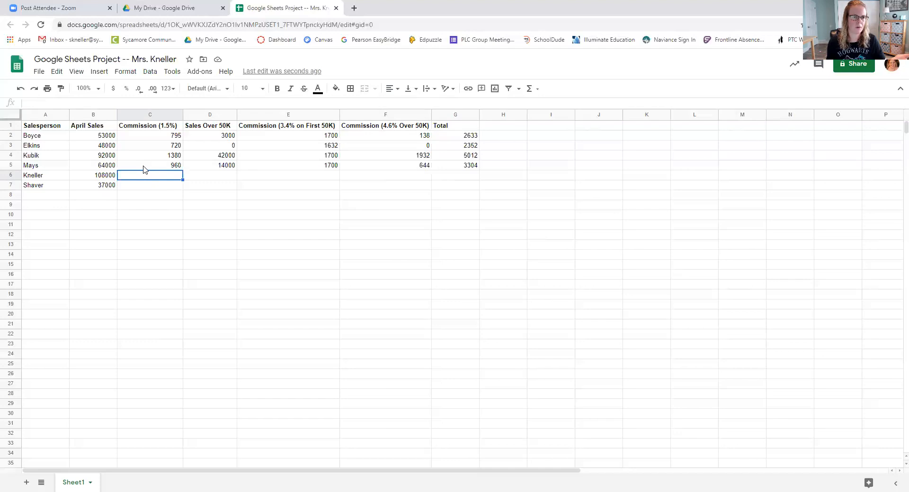
{"action": "left_click", "coordinate": [145, 166]}
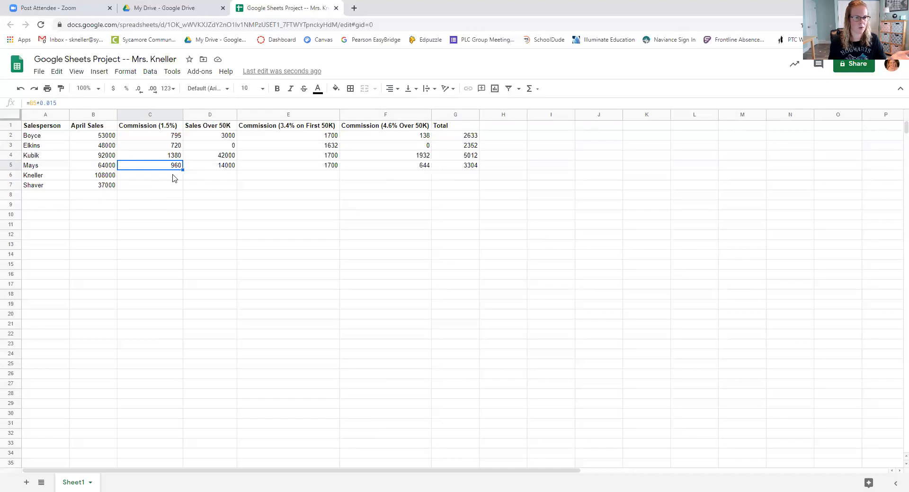
{"action": "left_click_drag", "start_coordinate": [183, 170], "coordinate": [183, 189]}
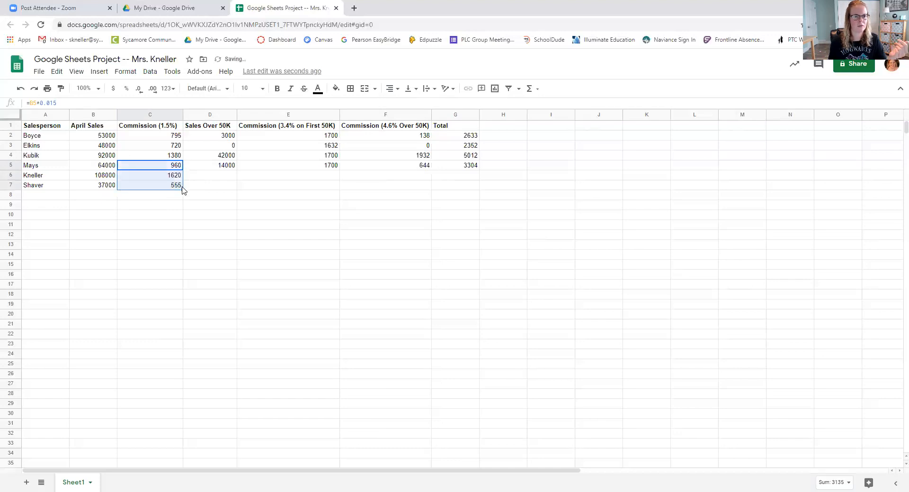
{"action": "left_click", "coordinate": [216, 165]}
{"action": "left_click_drag", "start_coordinate": [235, 170], "coordinate": [237, 189]}
- Copy the 3.4% commission formula from E5 down through E7 and check it against B6, B7 and D7
{"action": "left_click", "coordinate": [332, 167]}
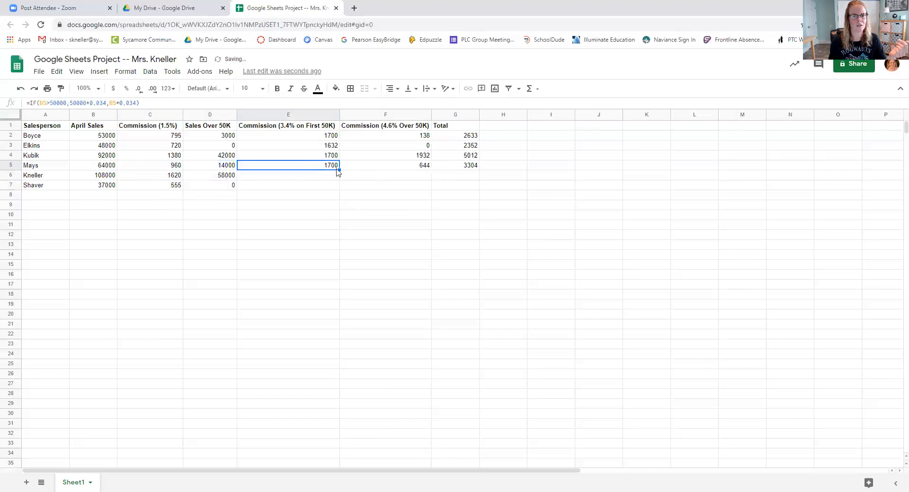
{"action": "left_click_drag", "start_coordinate": [339, 171], "coordinate": [339, 187]}
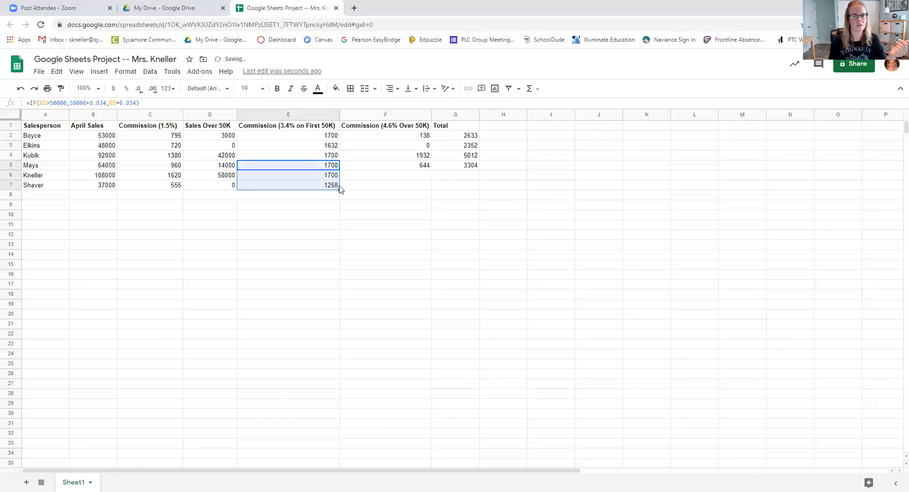
{"action": "left_click", "coordinate": [314, 204]}
{"action": "left_click", "coordinate": [102, 179]}
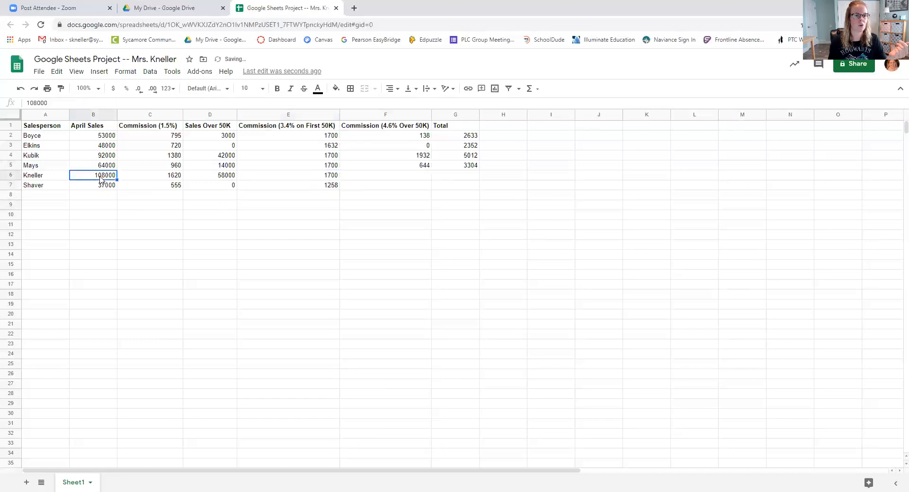
{"action": "left_click", "coordinate": [92, 187]}
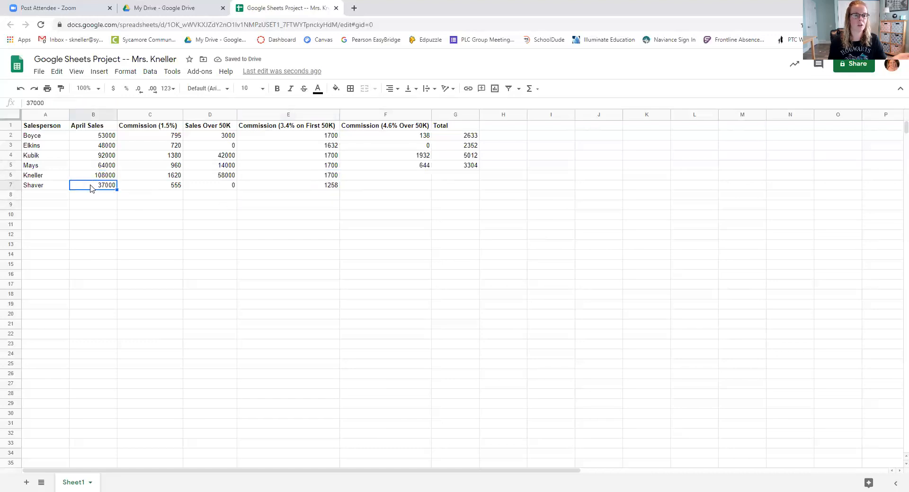
{"action": "left_click", "coordinate": [225, 188]}
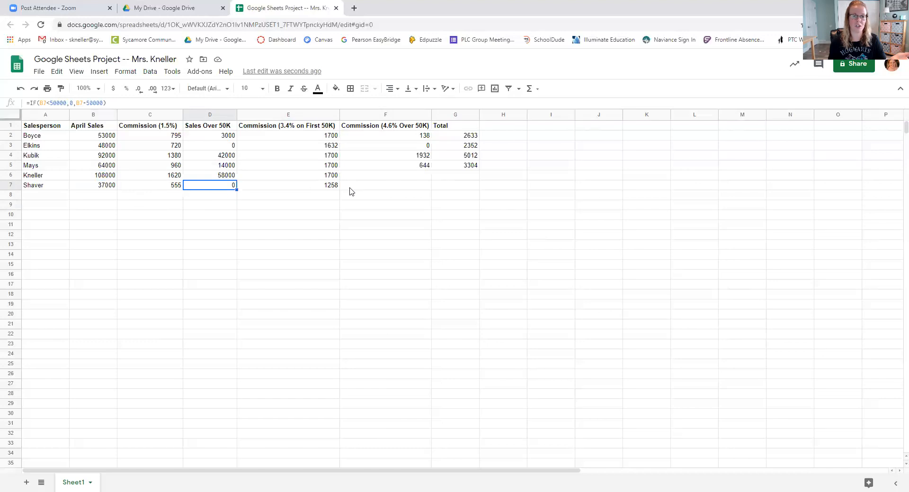
- Copy the 4.6% commission formula from F5 down through F7 and check the formula in F7
{"action": "left_click", "coordinate": [427, 166]}
{"action": "left_click_drag", "start_coordinate": [431, 169], "coordinate": [419, 188]}
{"action": "left_click", "coordinate": [416, 187]}
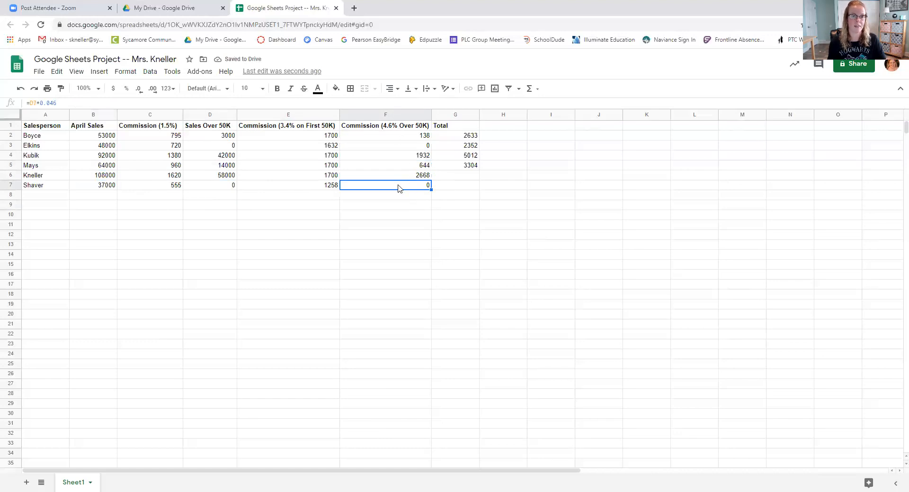
- Copy the total formula from G5 down through G7 and review the totals in G4 and G6
{"action": "left_click", "coordinate": [460, 168]}
{"action": "left_click_drag", "start_coordinate": [478, 169], "coordinate": [478, 185]}
{"action": "left_click", "coordinate": [499, 179]}
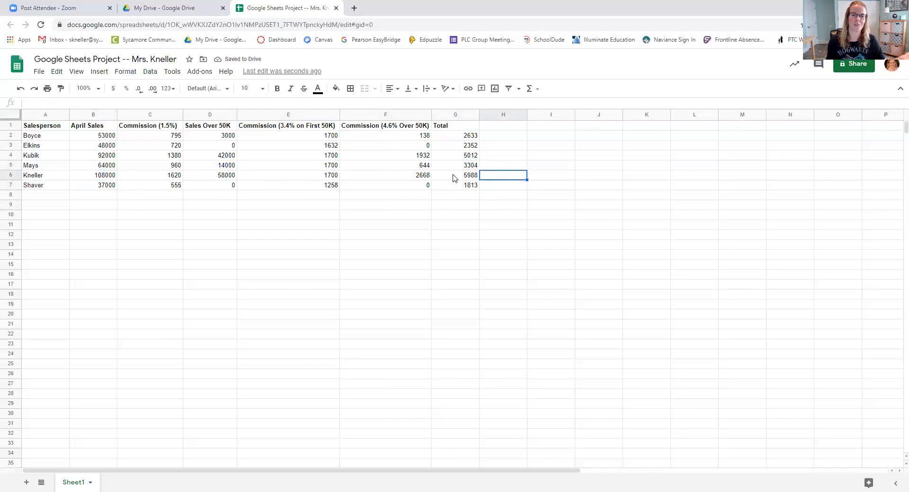
{"action": "left_click", "coordinate": [449, 156]}
{"action": "left_click", "coordinate": [449, 175]}
{"action": "left_click", "coordinate": [500, 125]}
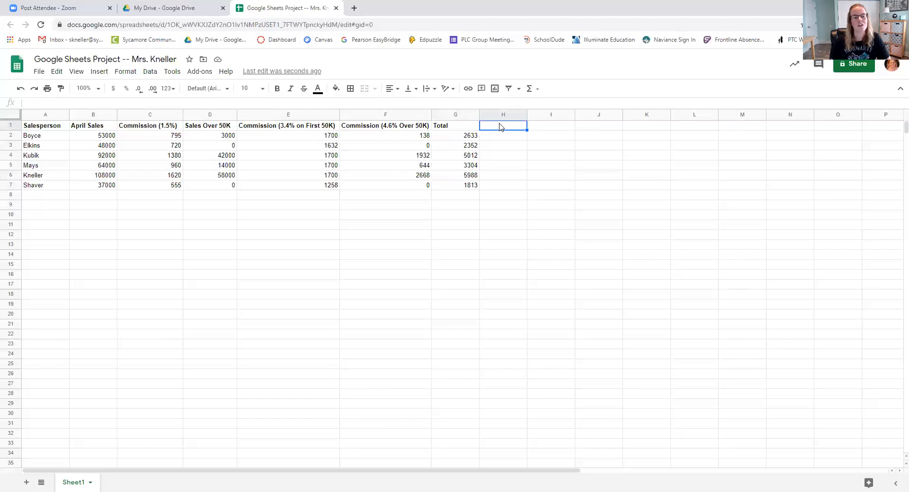